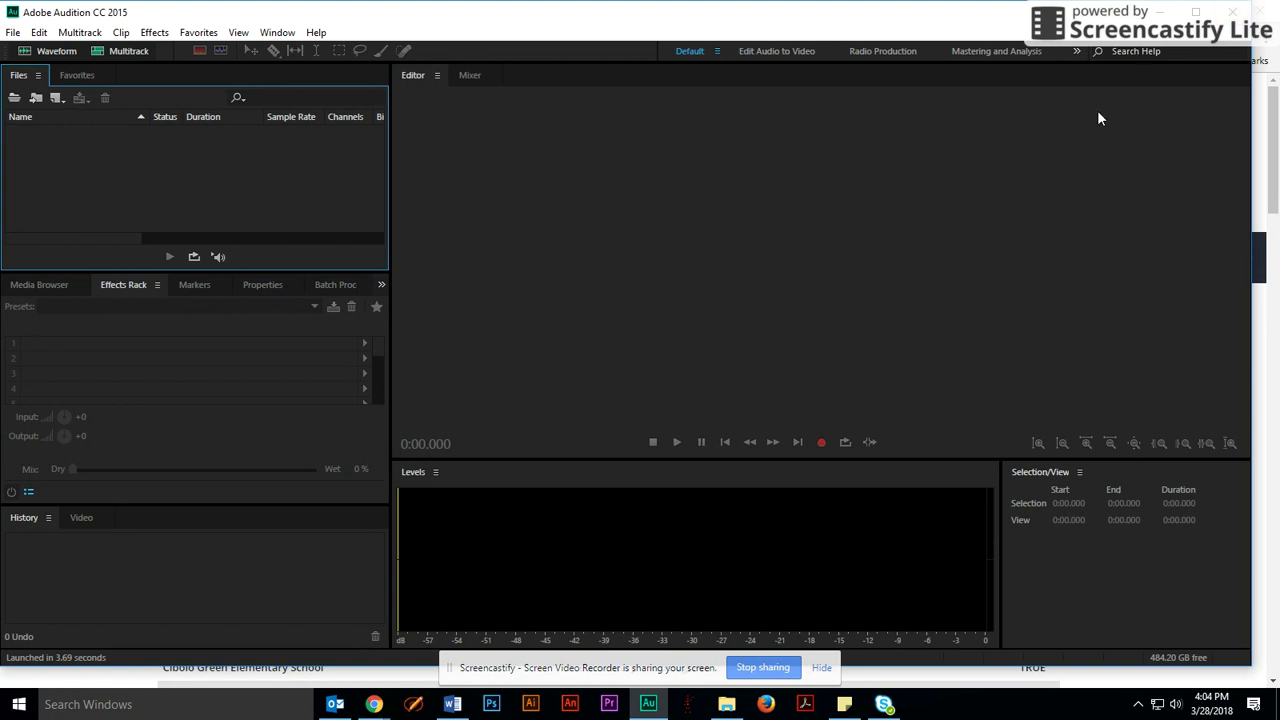
Minimise the Audition, Chrome and Word windows to reach the desktop, then open the SWICKW folder
left_click(821, 668)
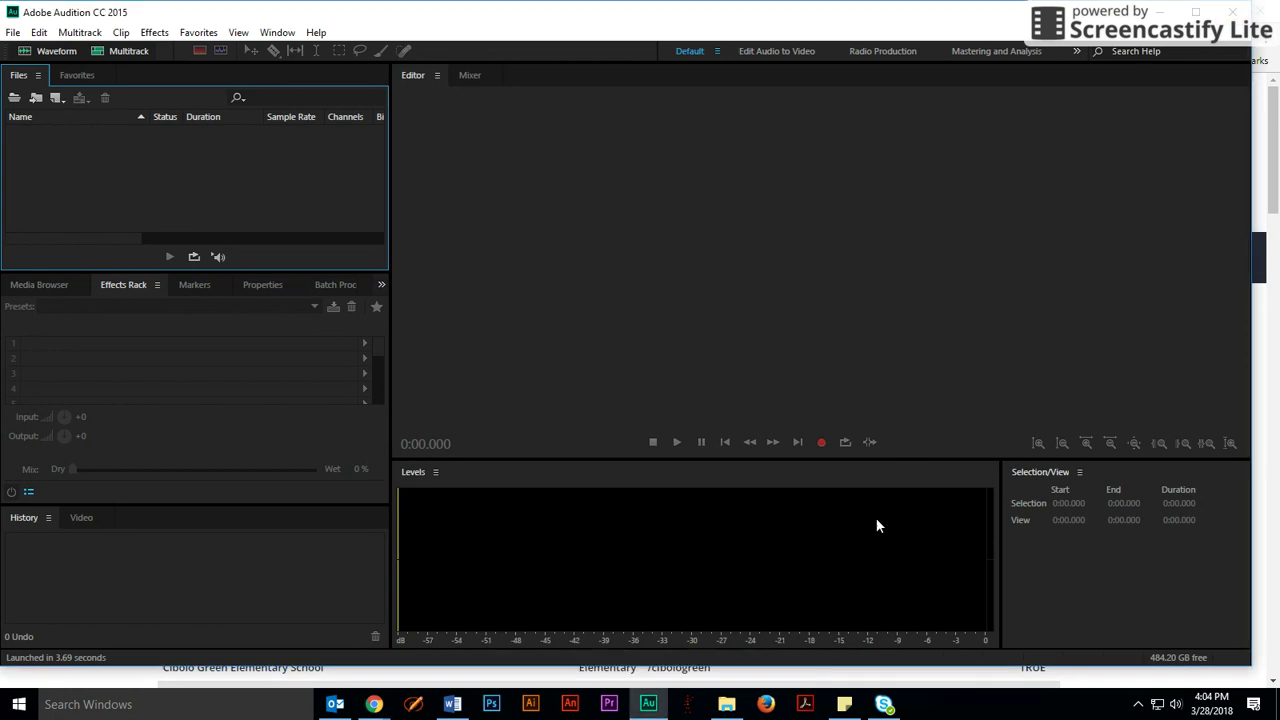
left_click(1164, 12)
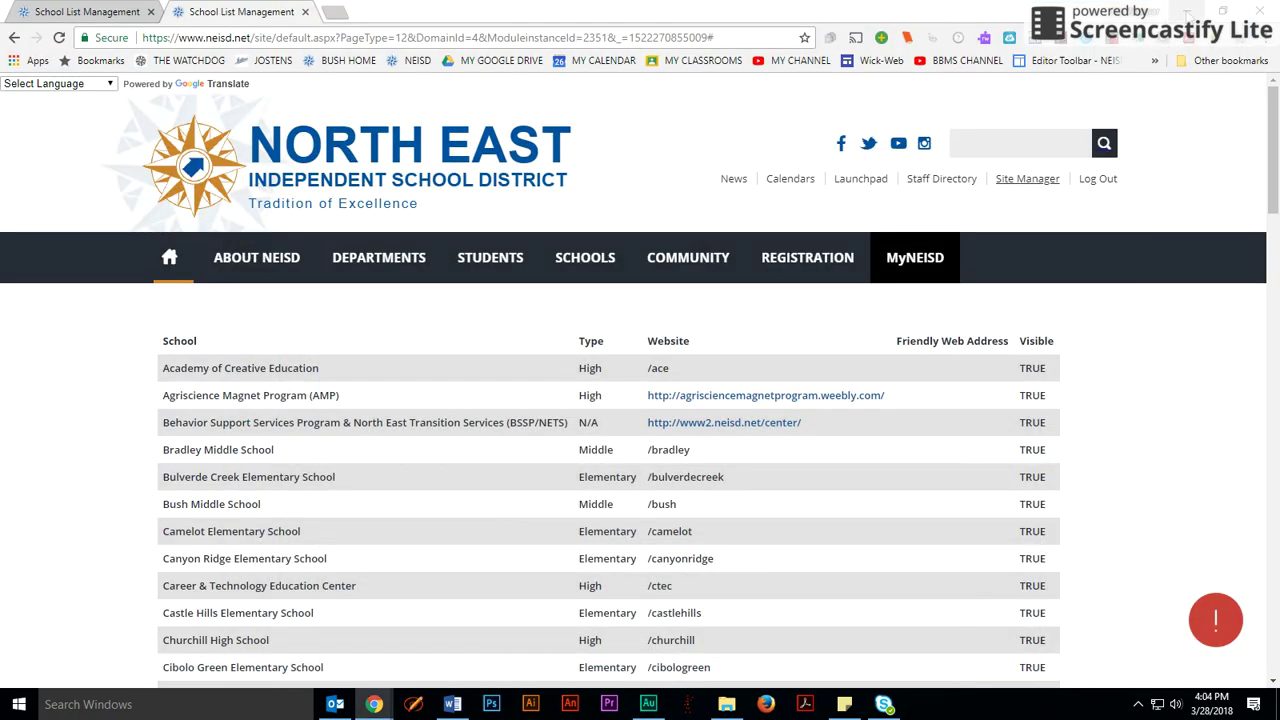
left_click(1187, 12)
left_click(1187, 12)
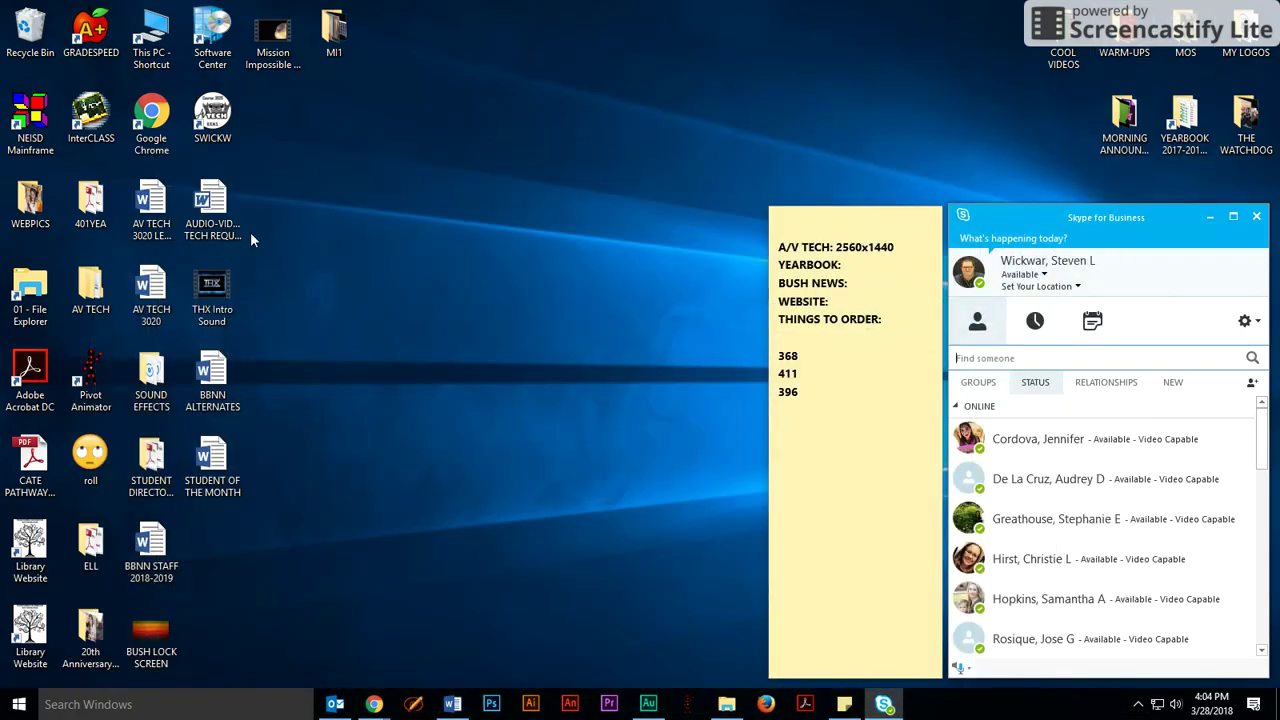
double_click(217, 126)
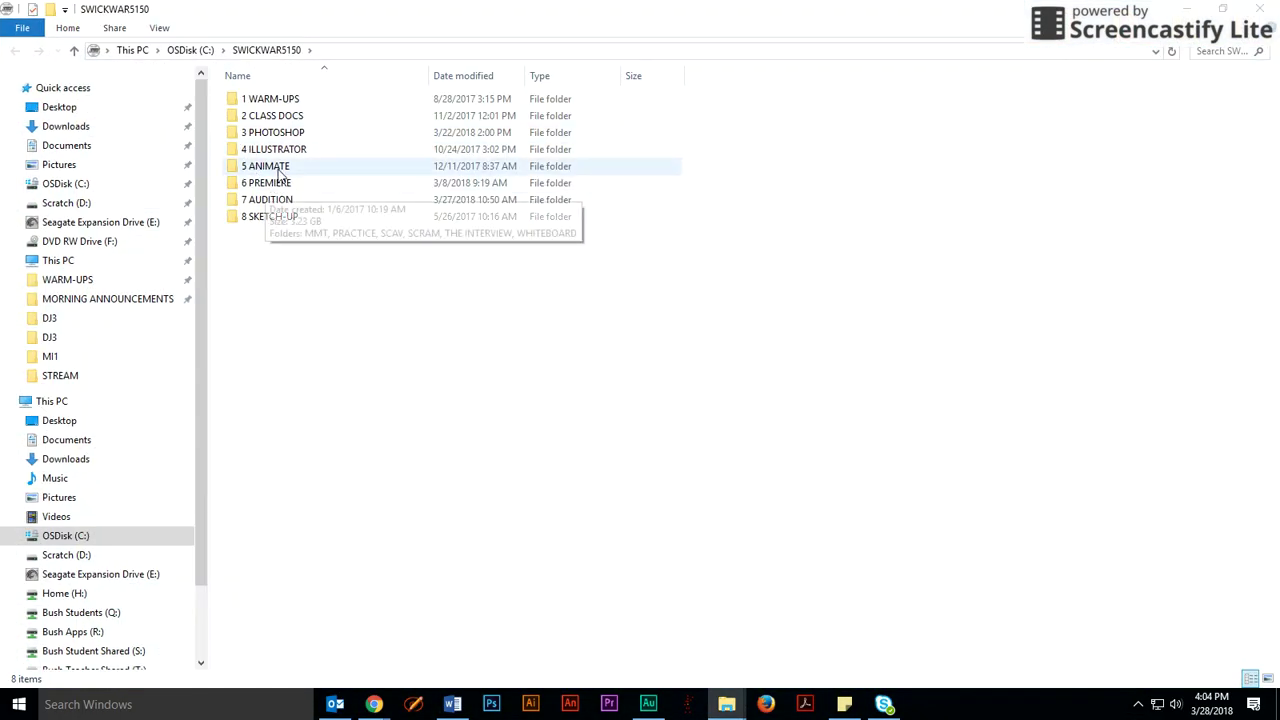
Browse into 7 AUDITION > DJ3 > DJ3 and select the three original song files
left_click(264, 204)
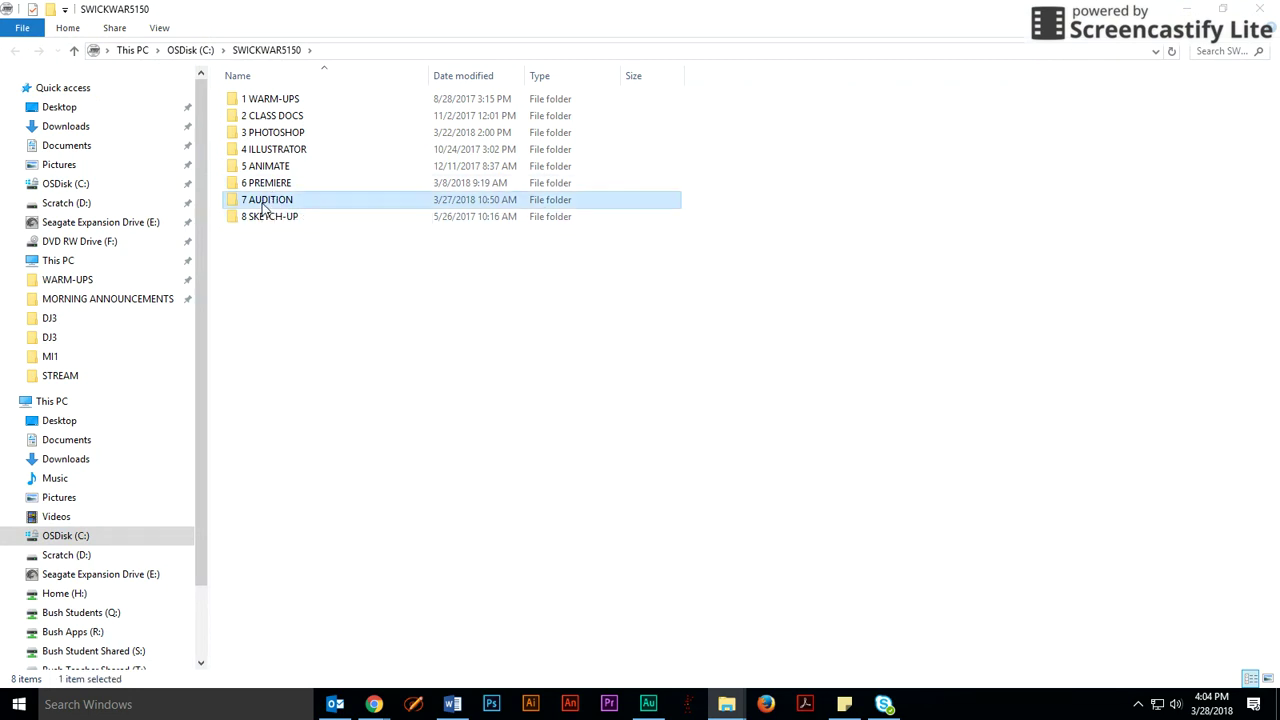
double_click(264, 204)
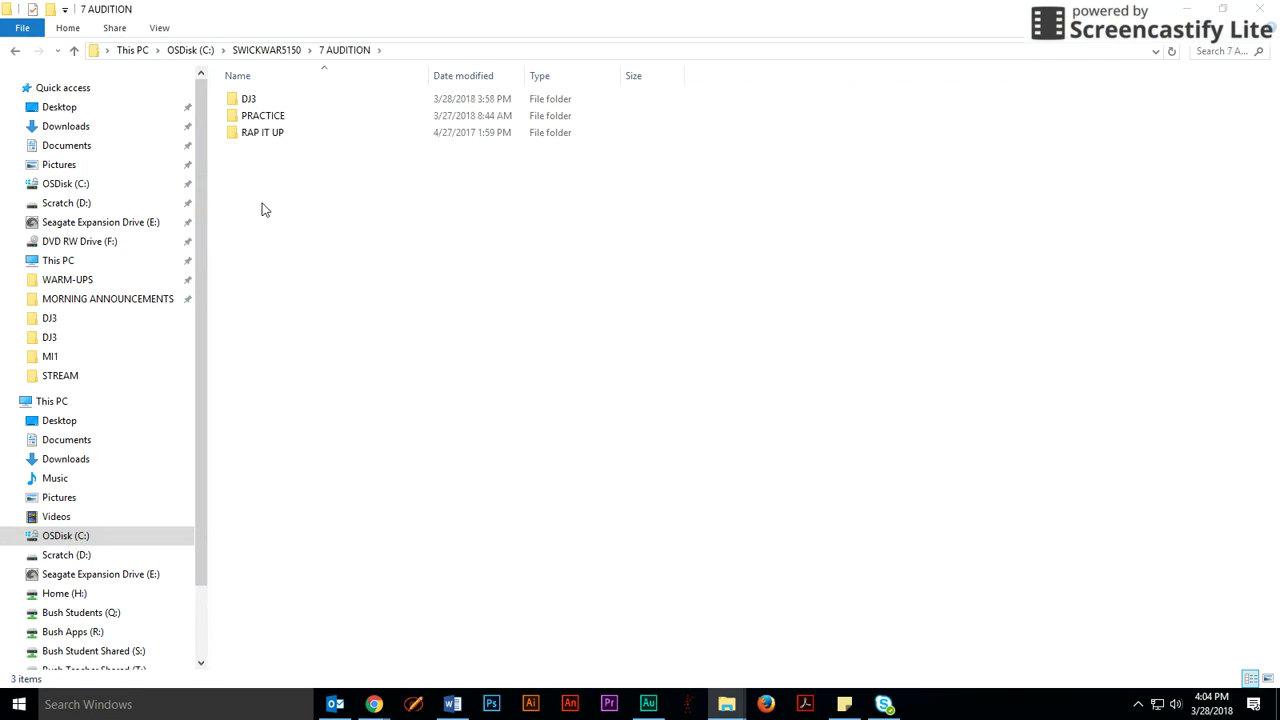
double_click(250, 100)
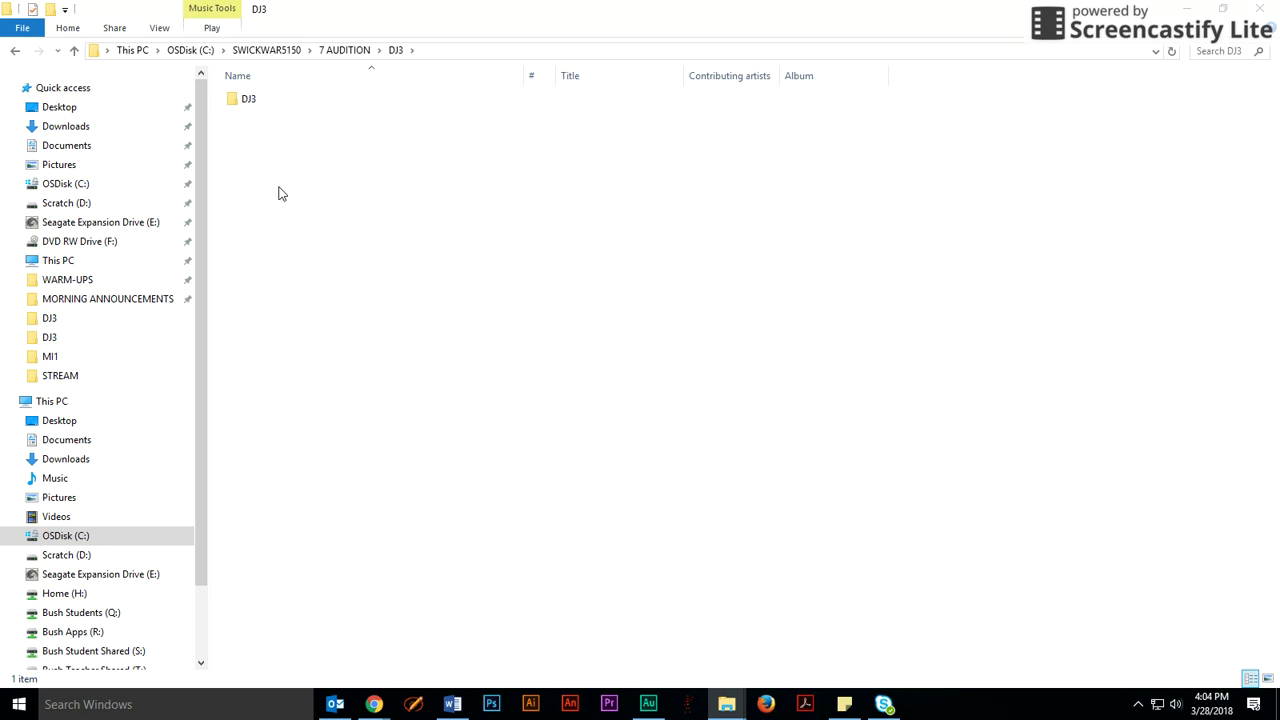
double_click(250, 100)
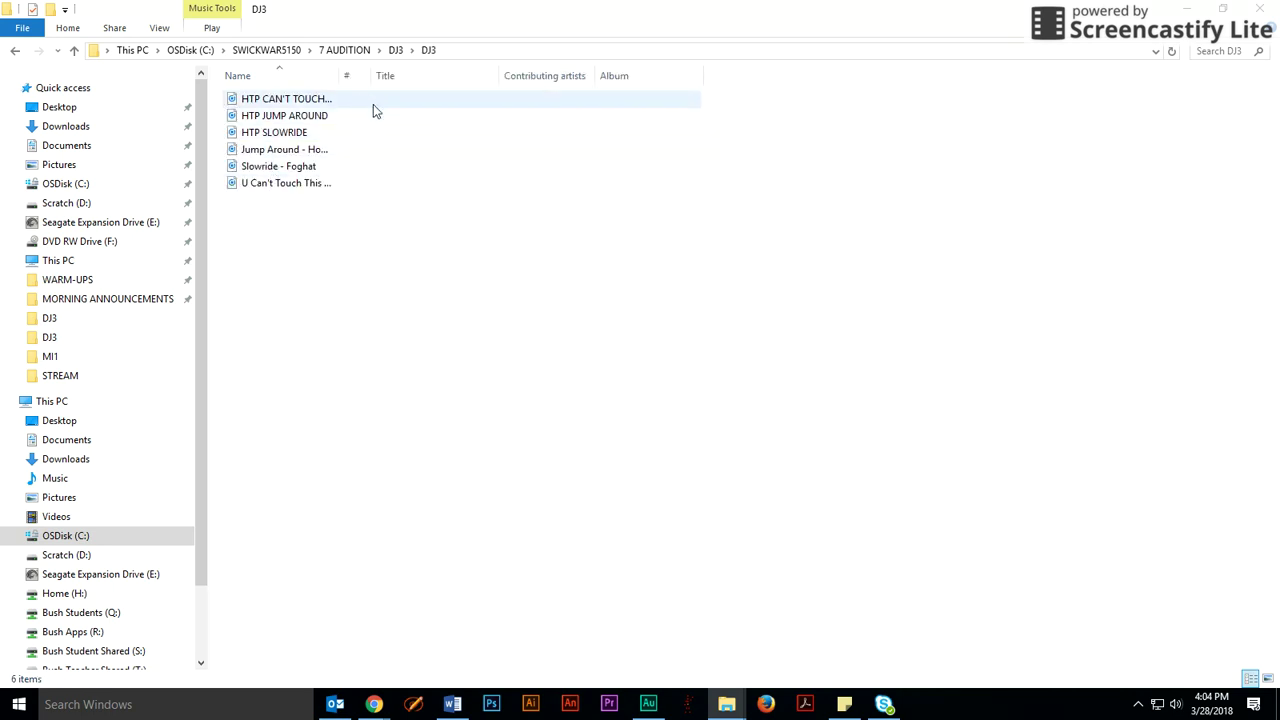
mouse_move(373, 104)
left_mouse_down()
mouse_move(340, 128)
mouse_move(373, 104)
mouse_move(357, 109)
left_mouse_up()
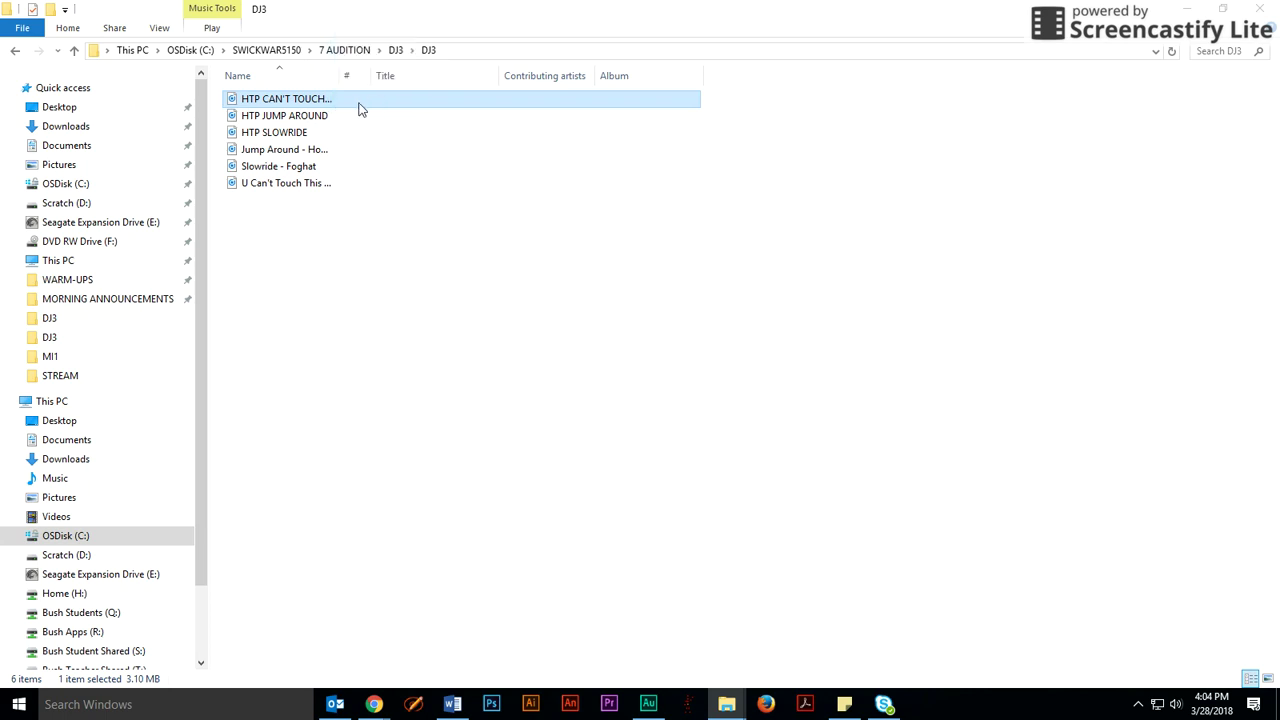
left_click_drag(218, 94, 260, 186)
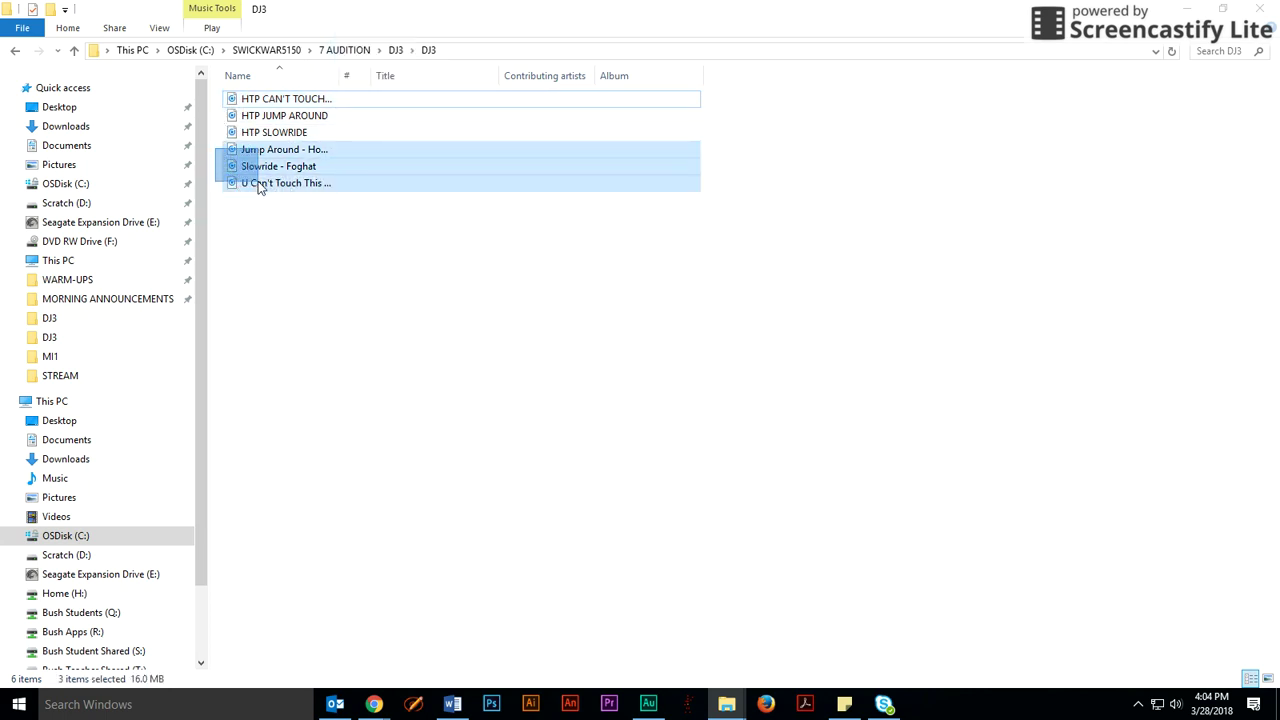
In C:\30 SECOND SONG CLIPS, select the Journey and Soul Man clips, then return to Audition
left_click(80, 190)
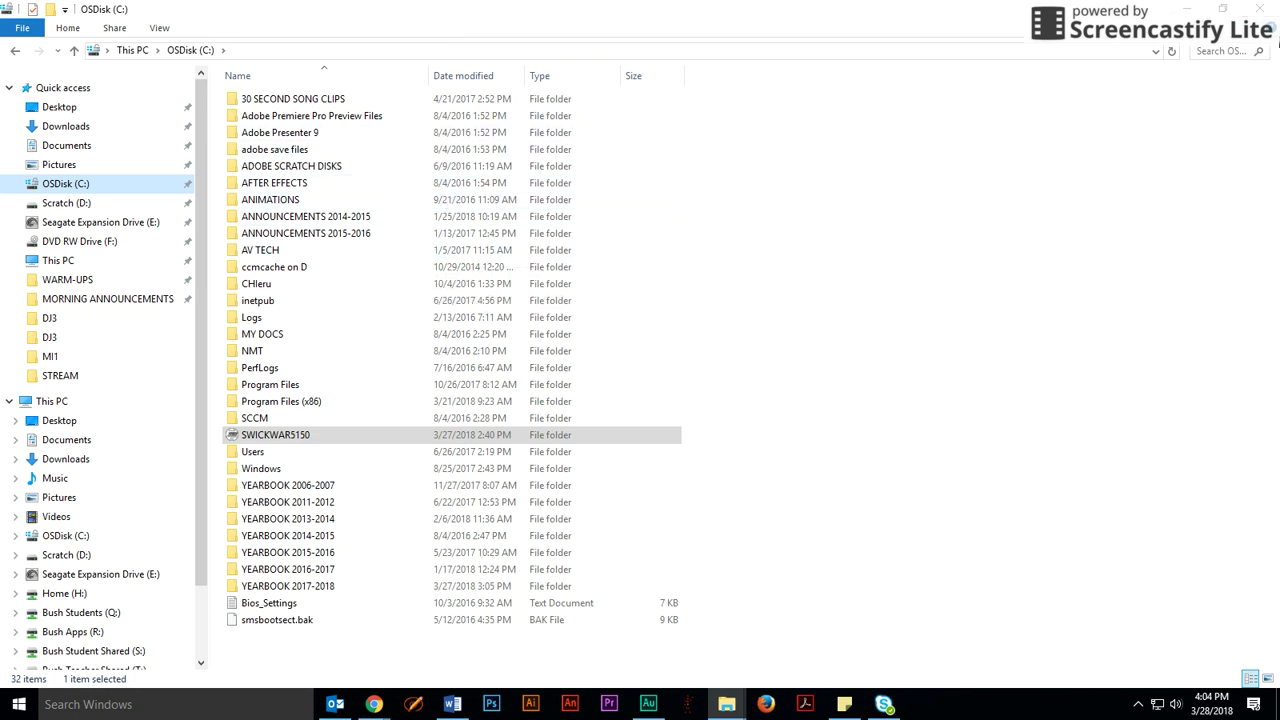
double_click(335, 98)
left_click(504, 430)
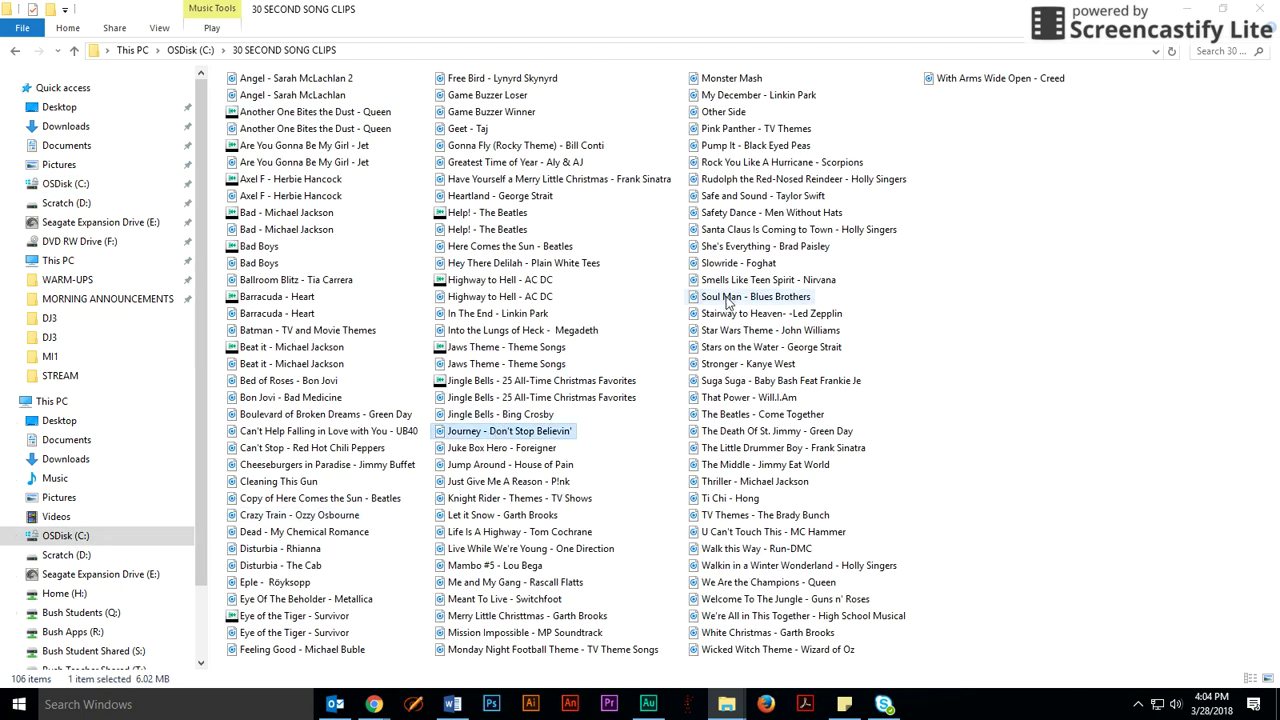
left_click(728, 300, "ctrl")
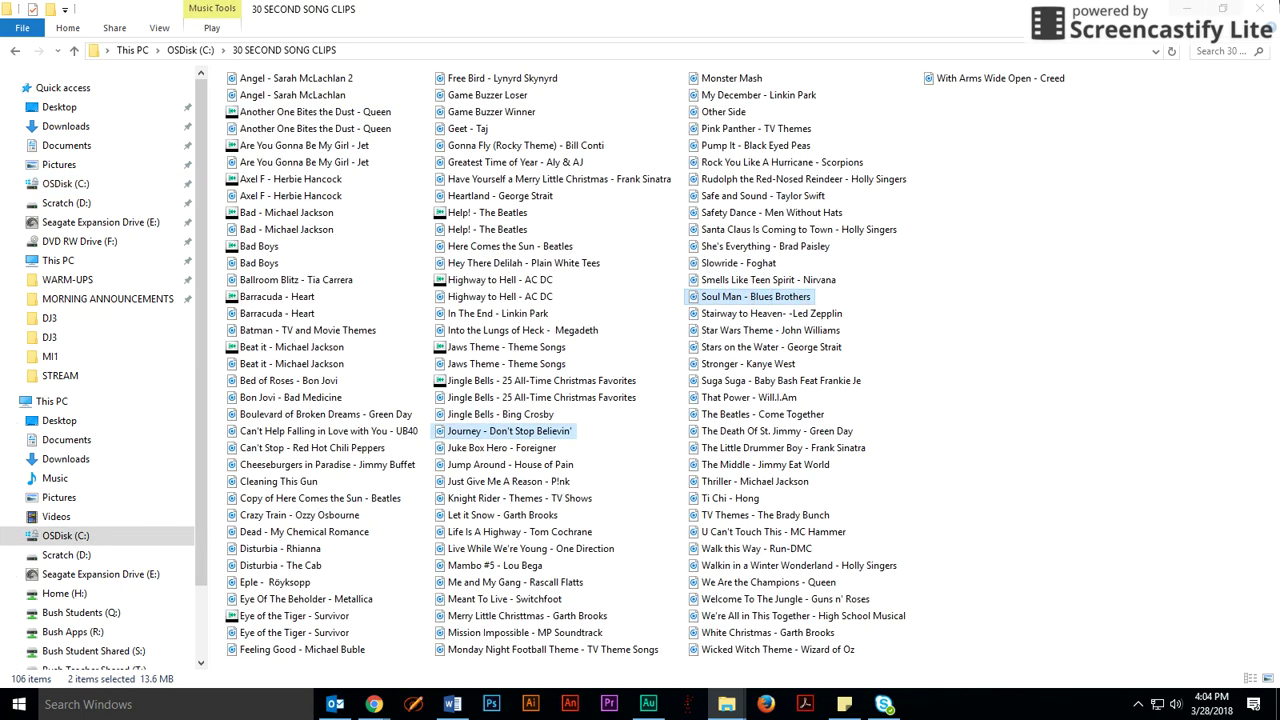
left_click(1266, 8)
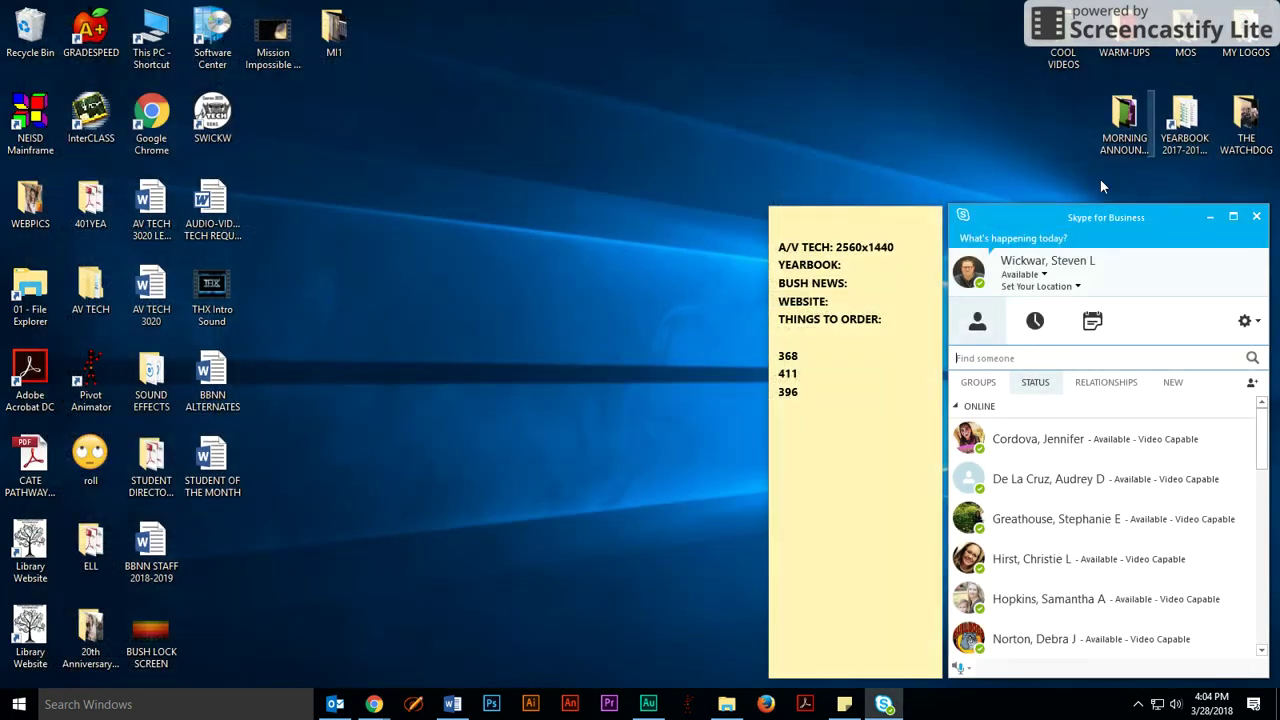
left_click(652, 706)
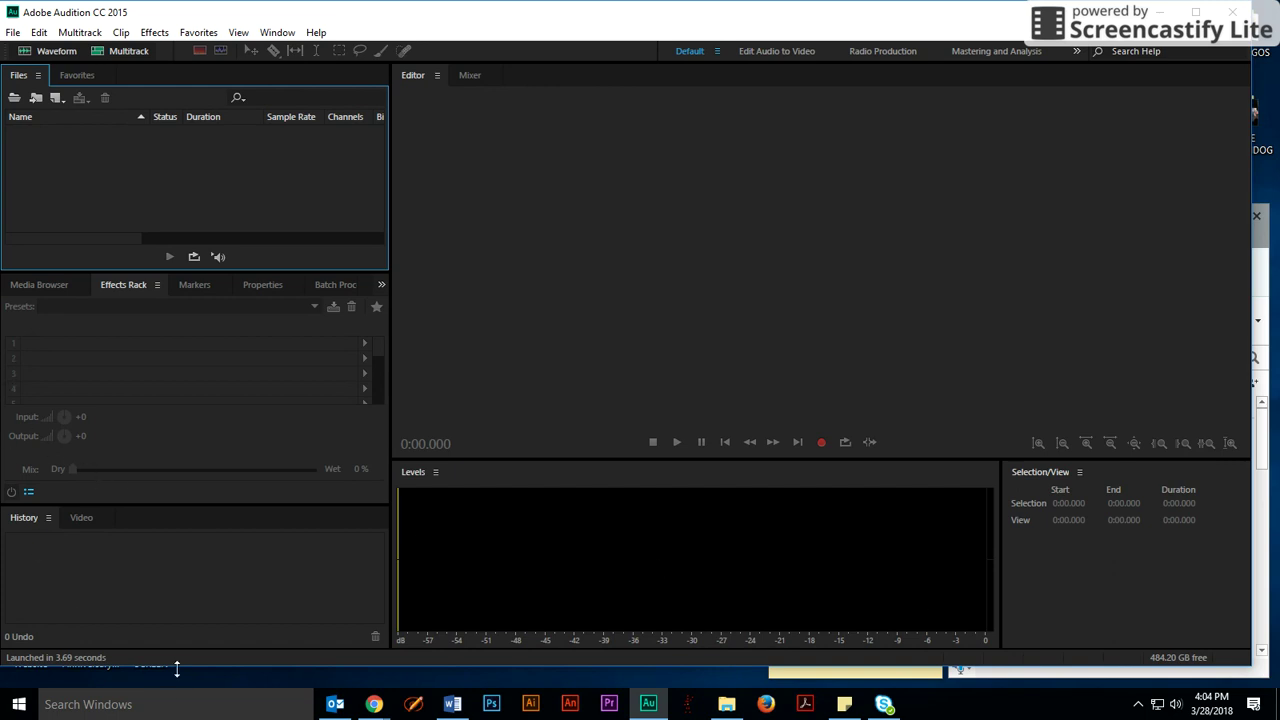
Import Jump Around, Slowride and U Can't Touch This from the DJ3\DJ3 folder
left_click(12, 33)
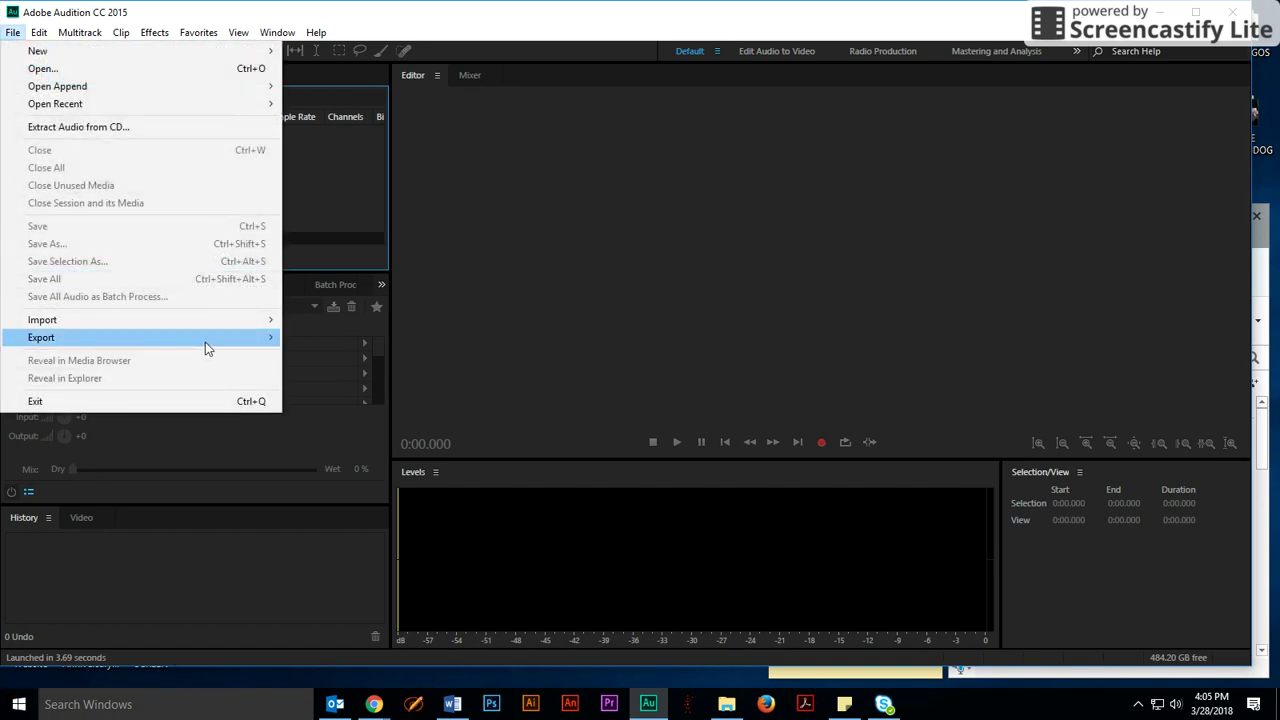
mouse_move(256, 320)
left_click(316, 320)
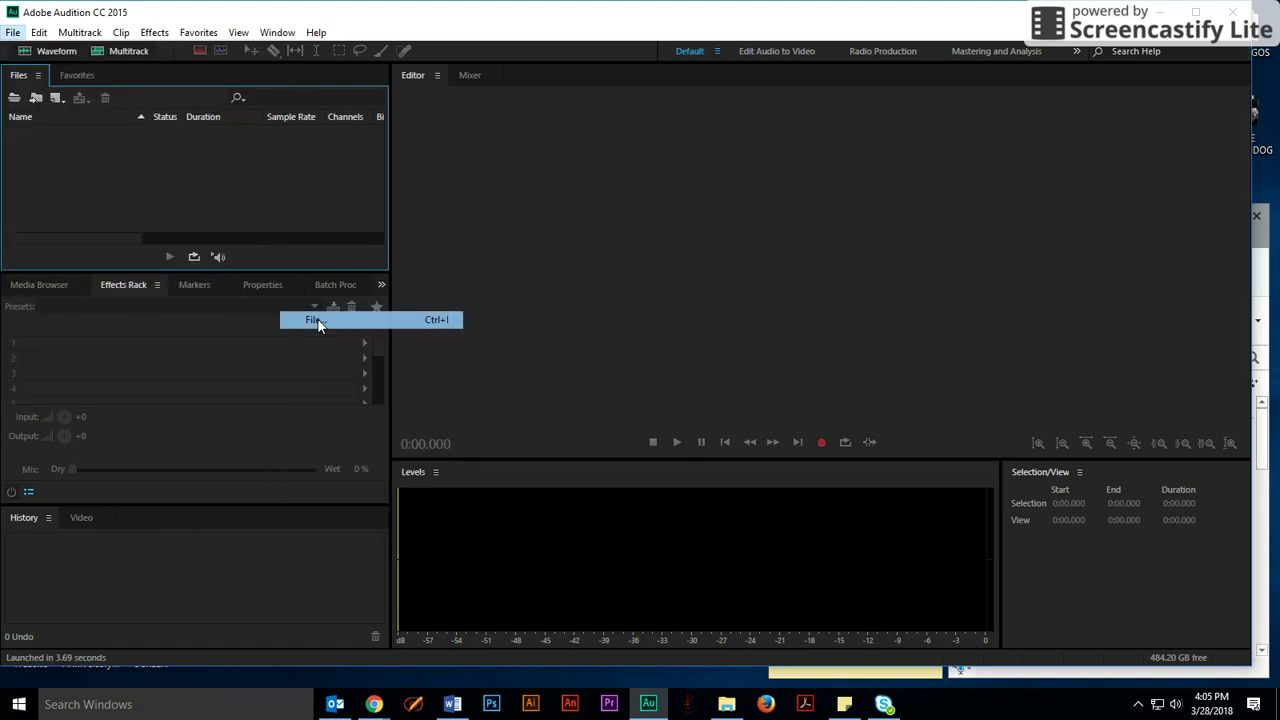
double_click(568, 197)
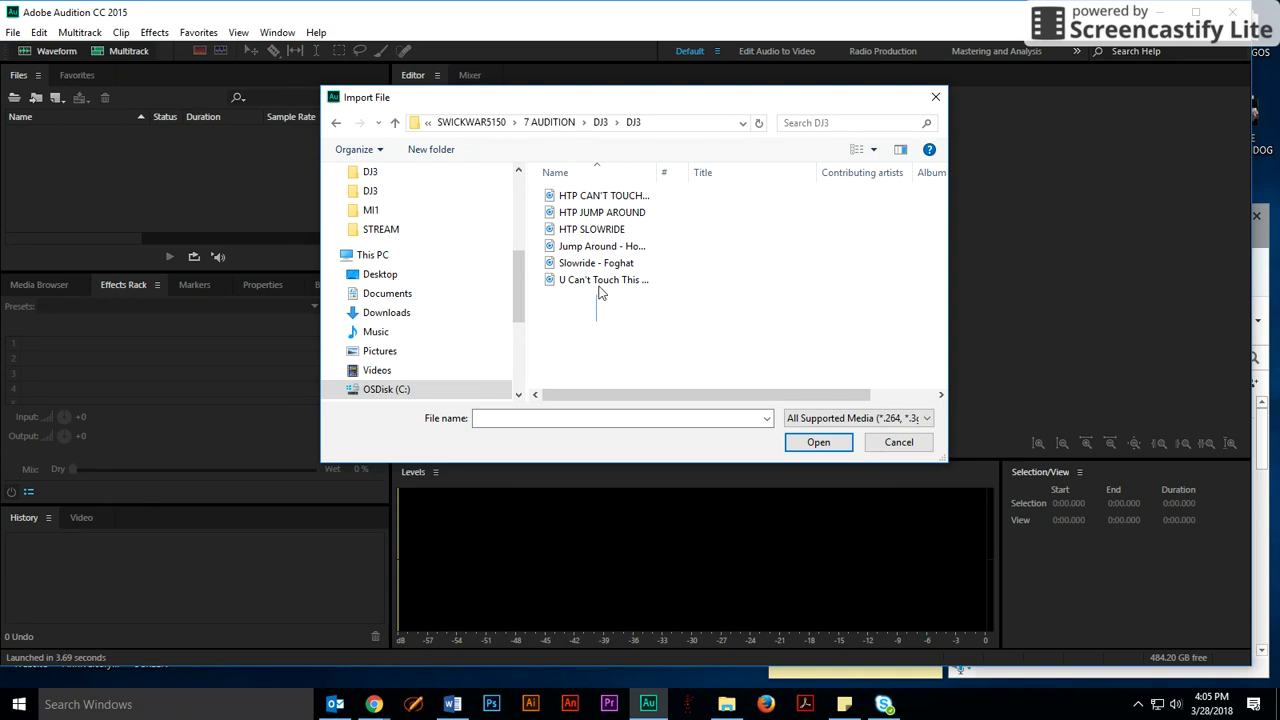
left_click_drag(600, 292, 626, 248)
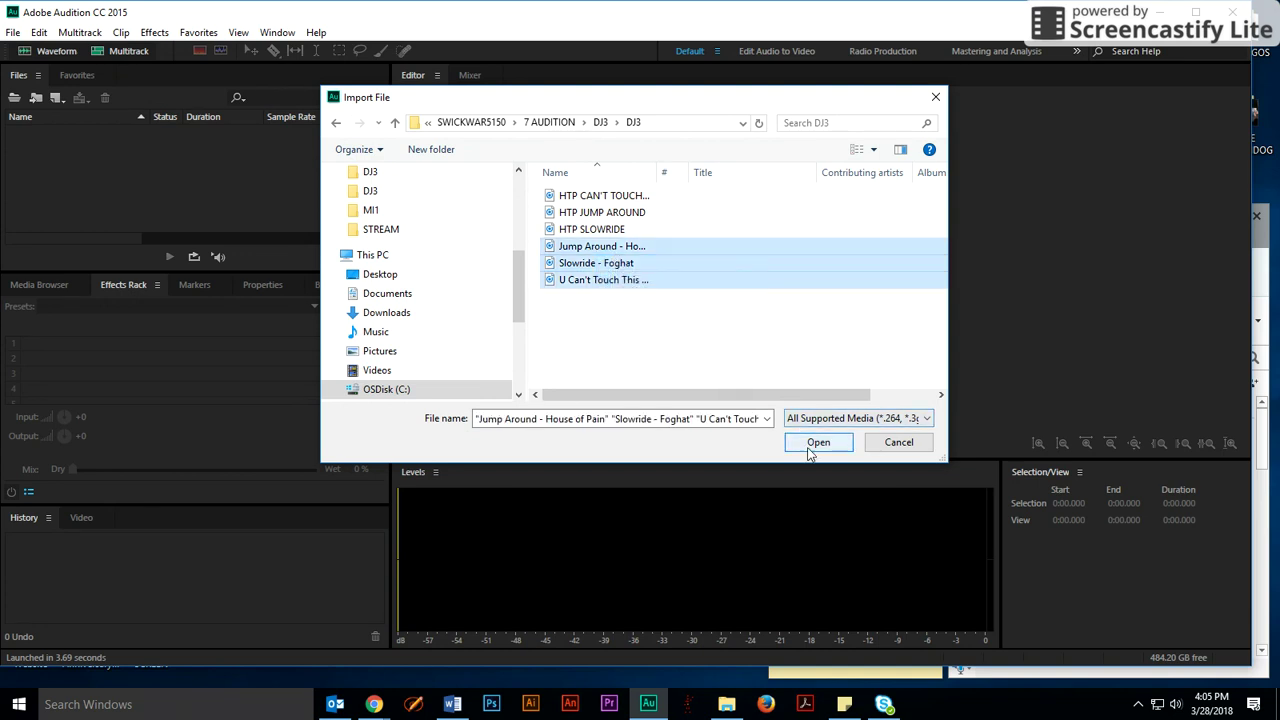
left_click(812, 446)
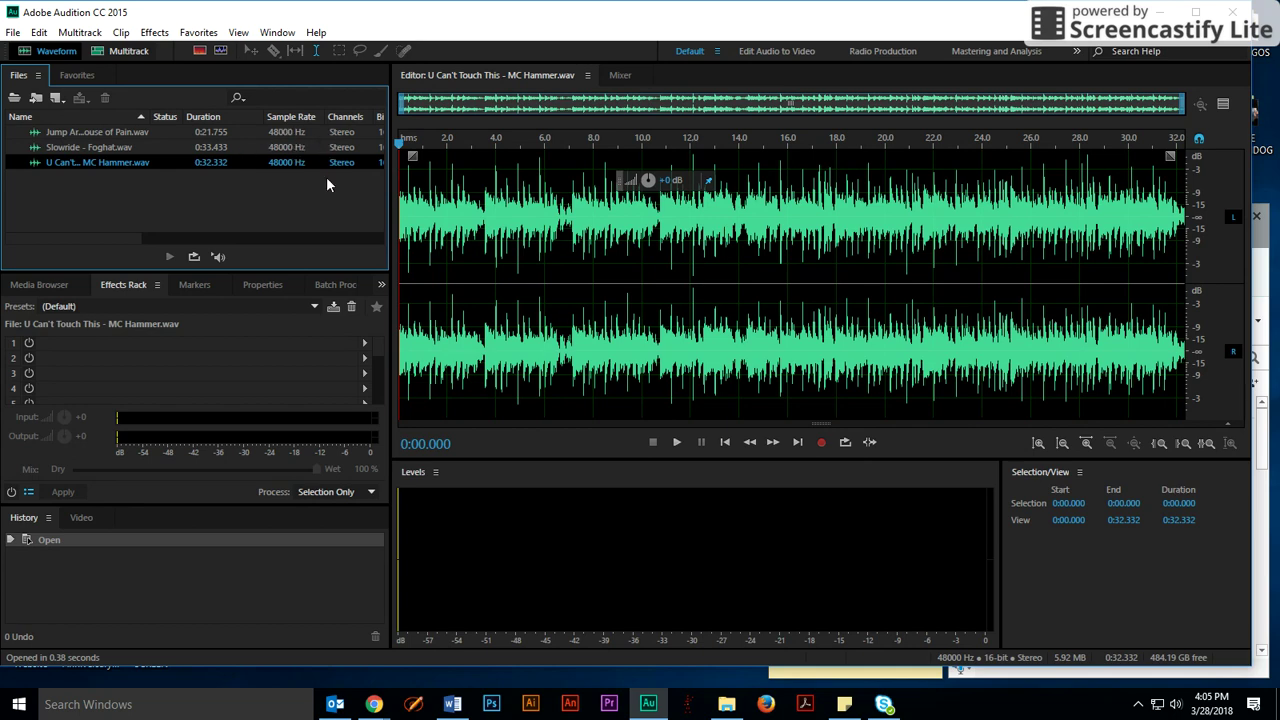
Open Jump Around - House of Pain in the waveform editor and preview its first five seconds
double_click(83, 133)
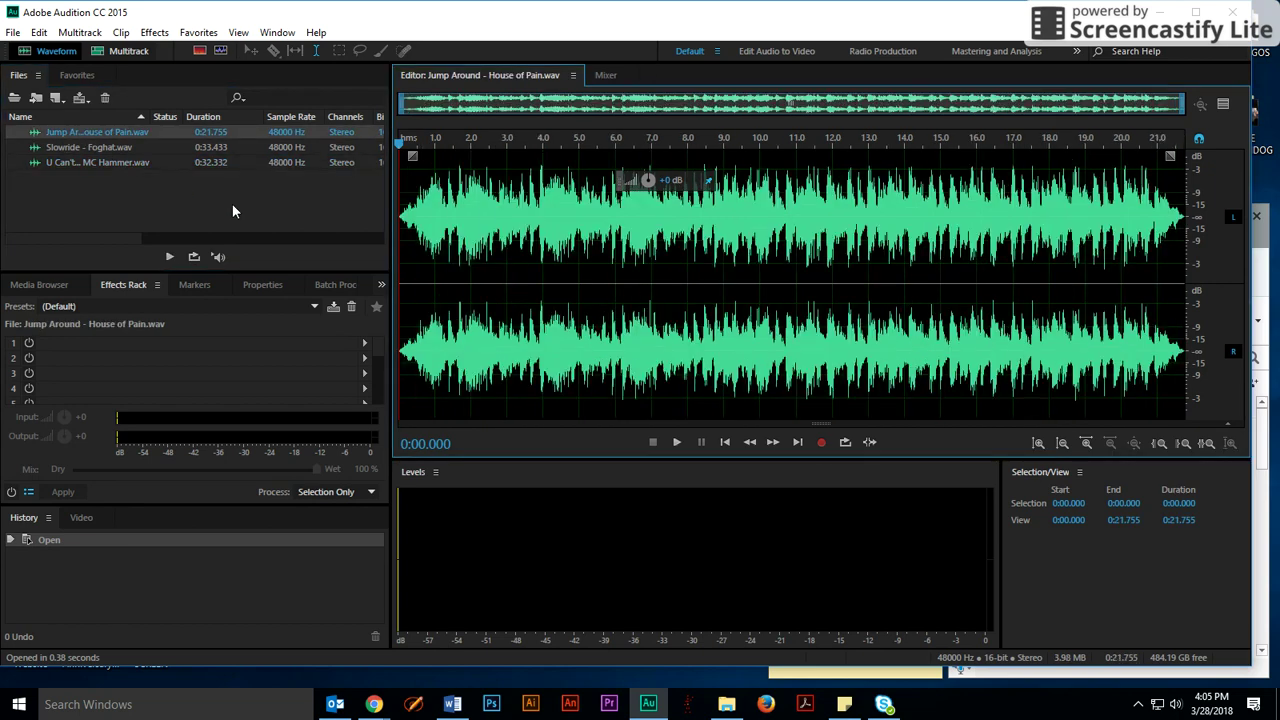
key("space")
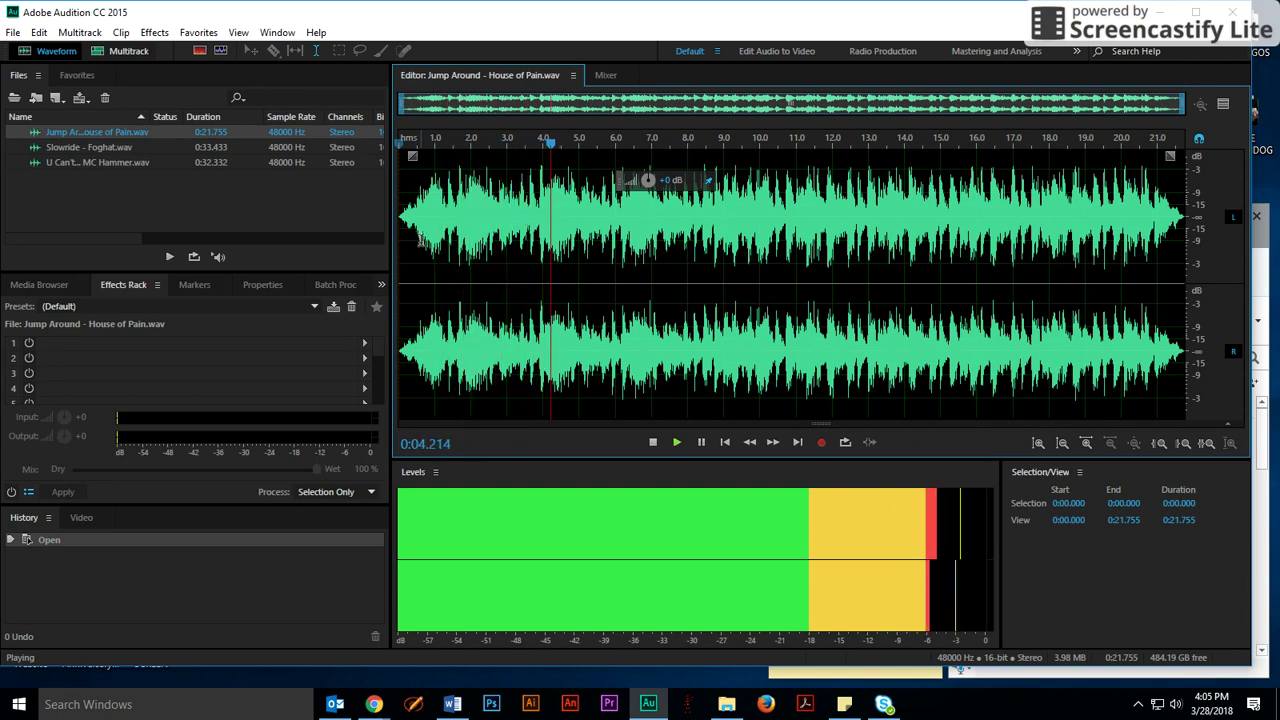
key("space")
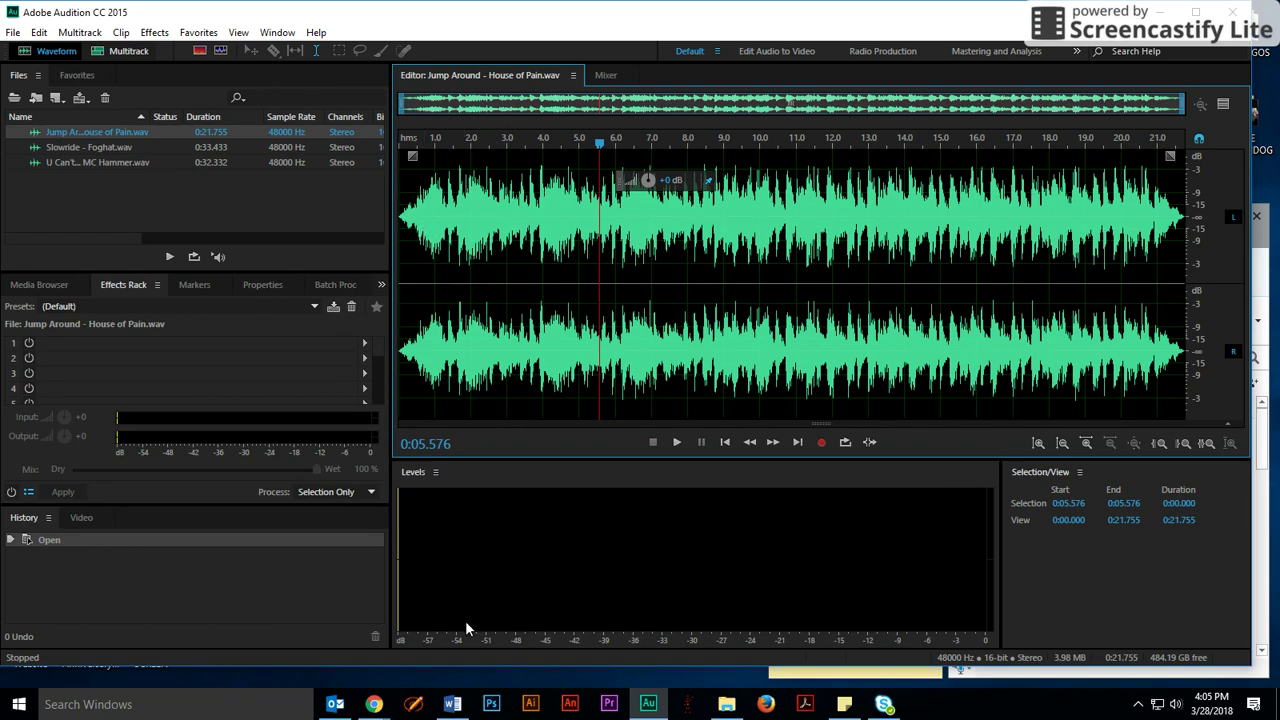
left_click(452, 704)
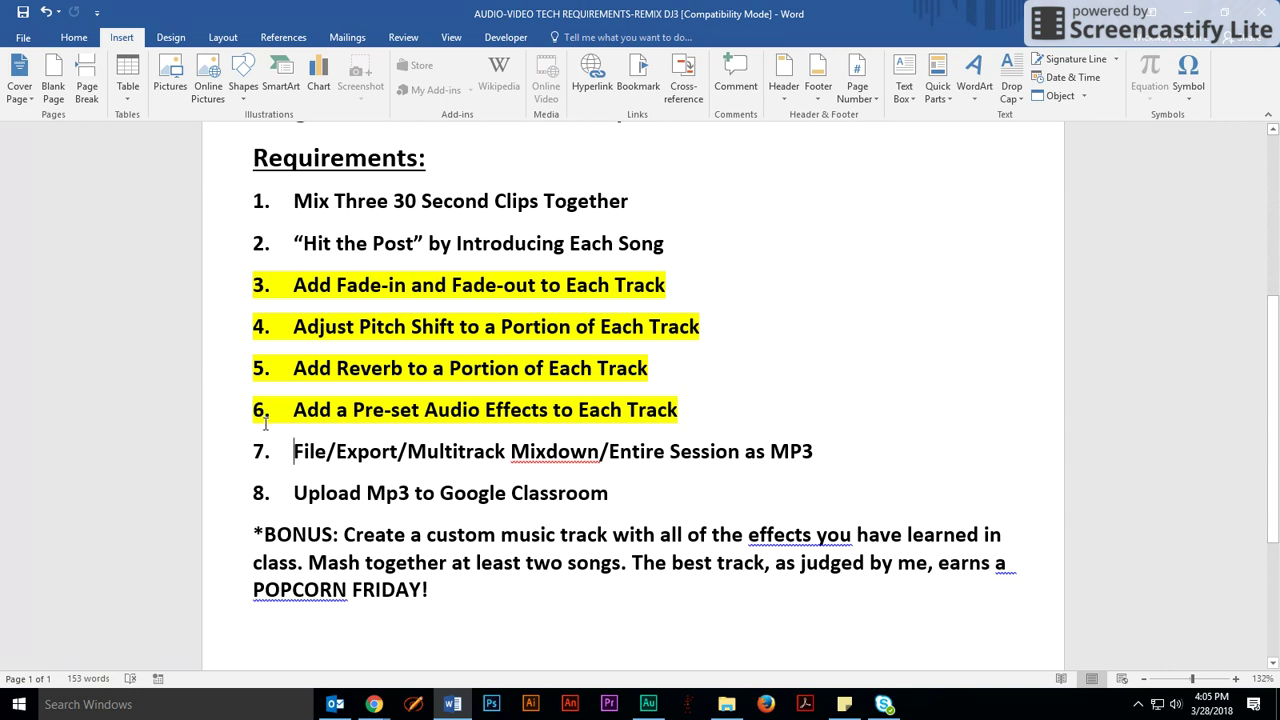
Read the Word requirements list, then return to the Jump Around waveform in Audition
key("alt+Tab")
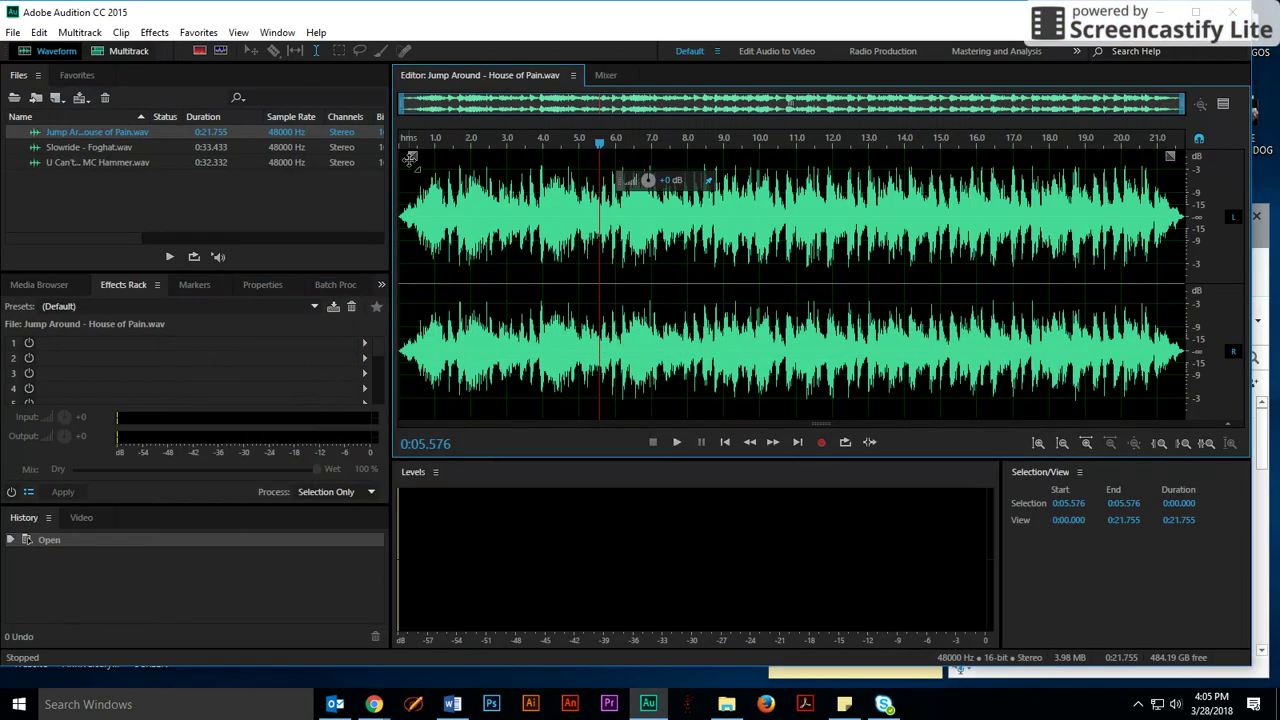
Add a fade-in at the start and a fade-out at the end of Jump Around, then preview the opening
left_click_drag(410, 160, 526, 158)
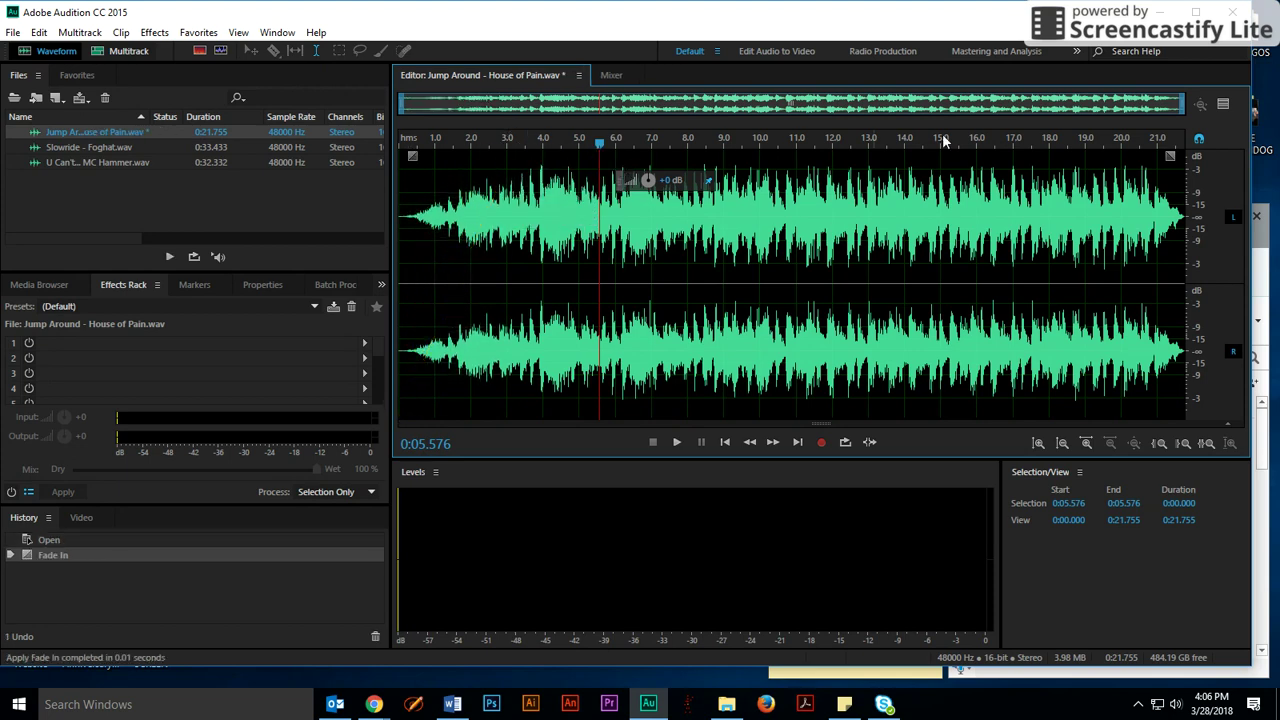
left_click_drag(1167, 157, 1040, 160)
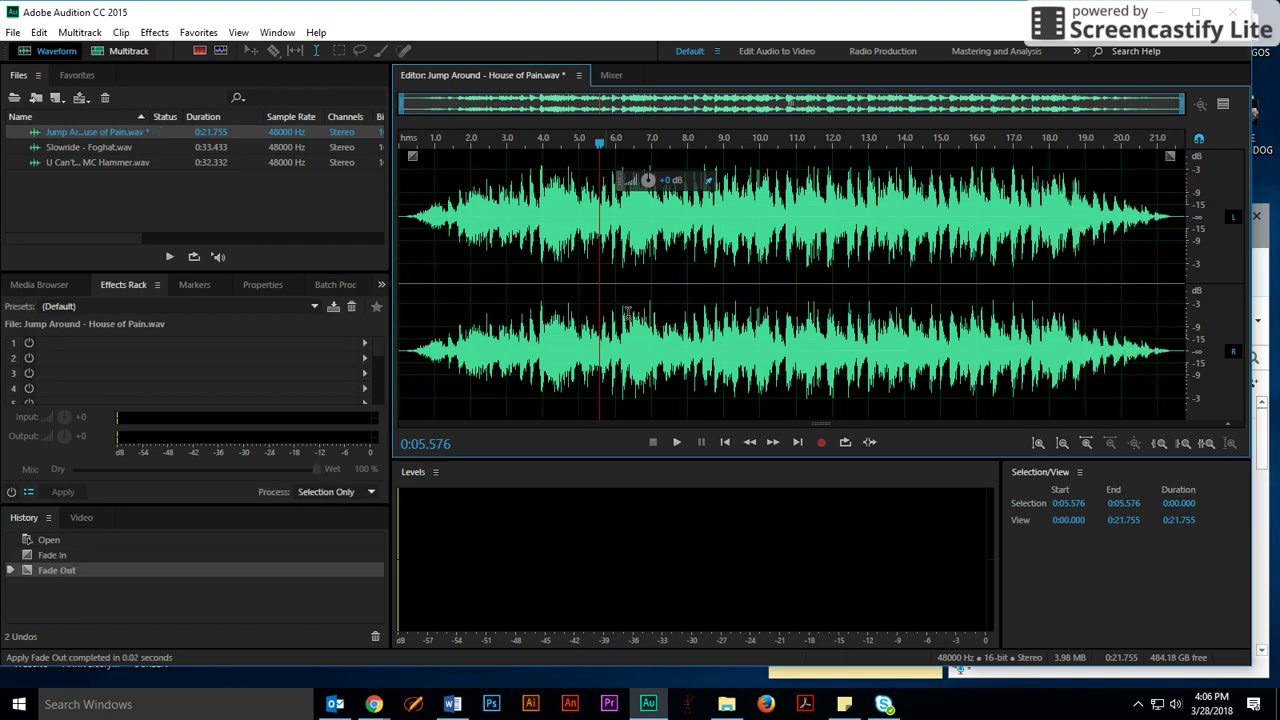
left_click_drag(600, 145, 383, 165)
key("space")
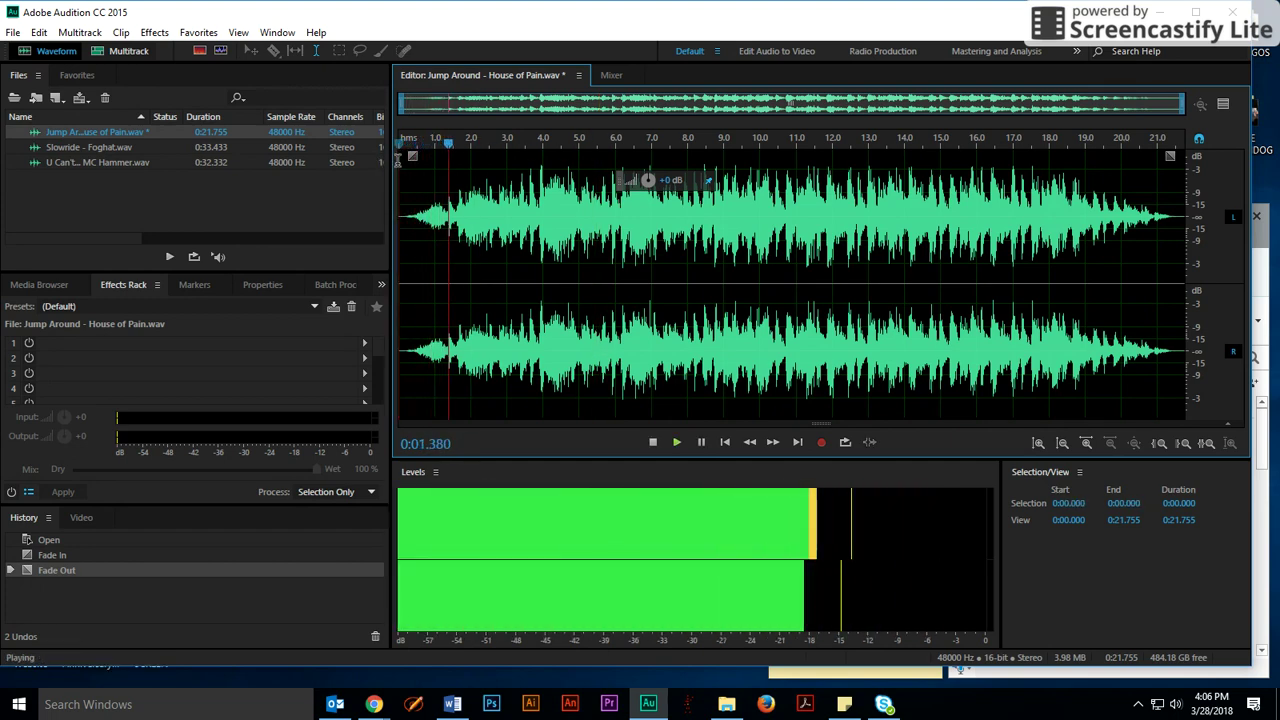
key("space")
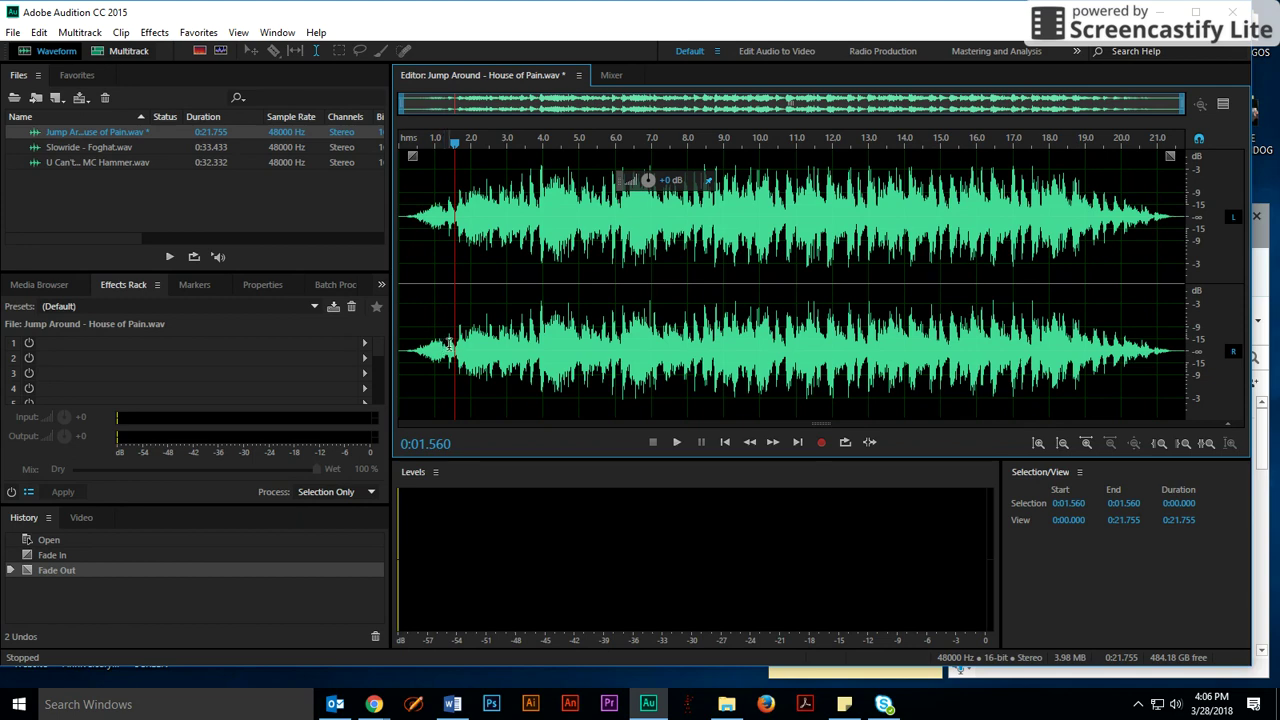
left_click_drag(450, 343, 513, 344)
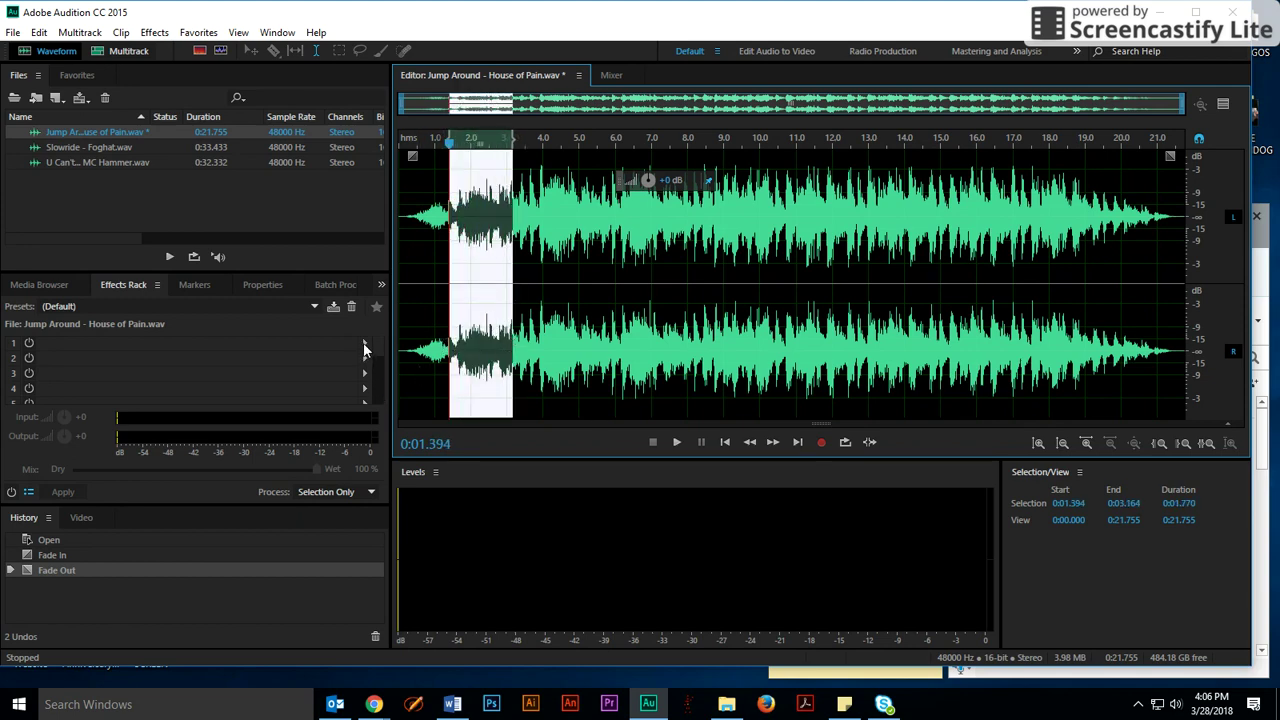
Apply Full Reverb with about 161% reverberation level to the 1.394–3.164 s section and preview it
left_click(364, 344)
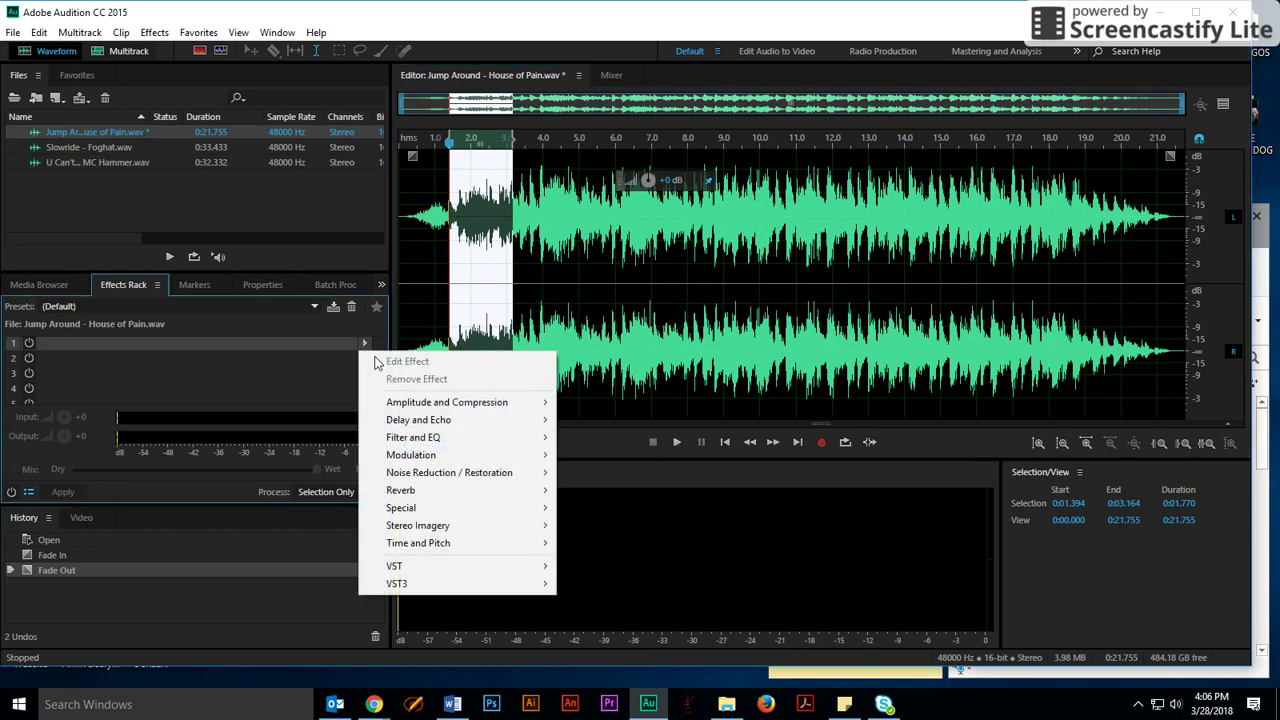
mouse_move(500, 495)
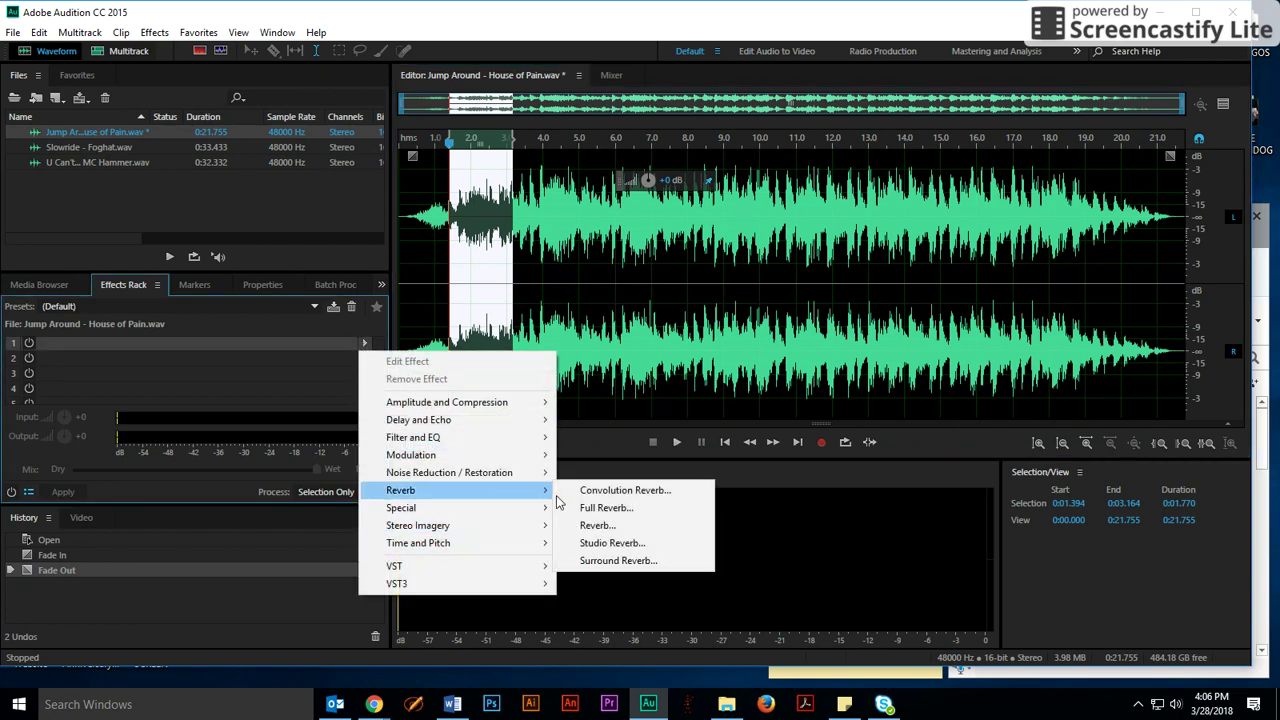
left_click(600, 508)
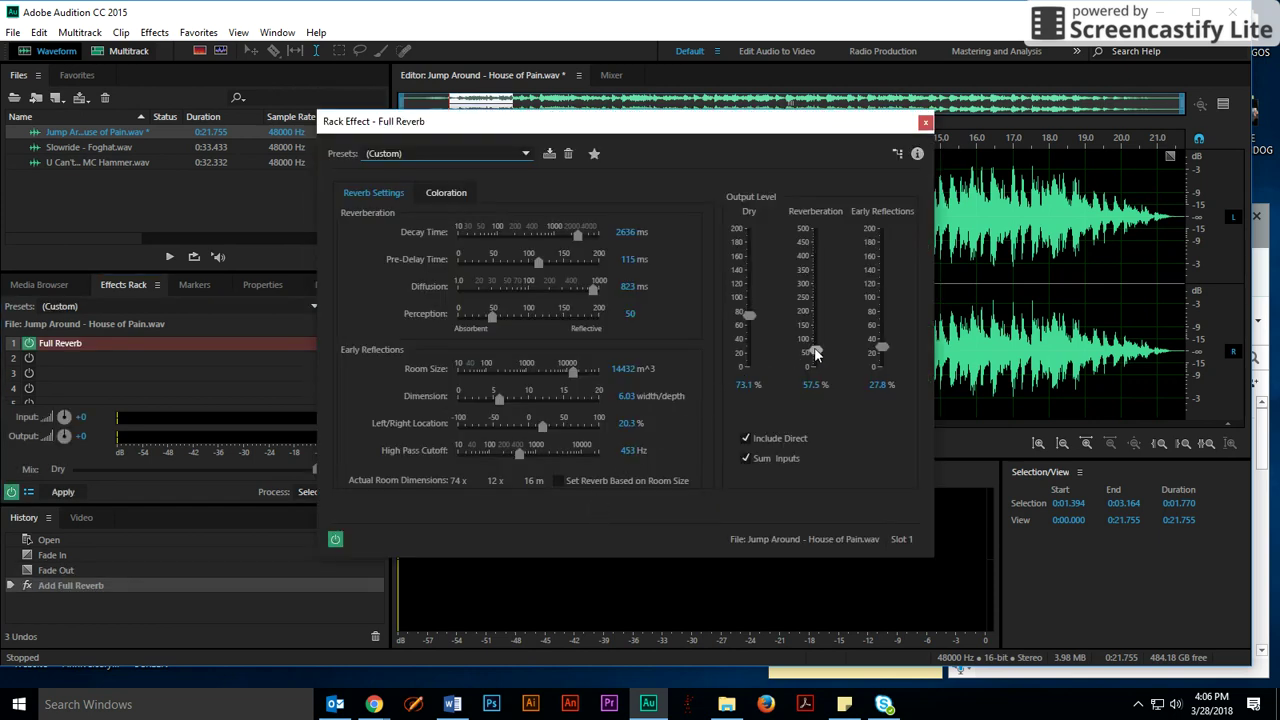
left_click_drag(815, 350, 815, 323)
left_click(925, 121)
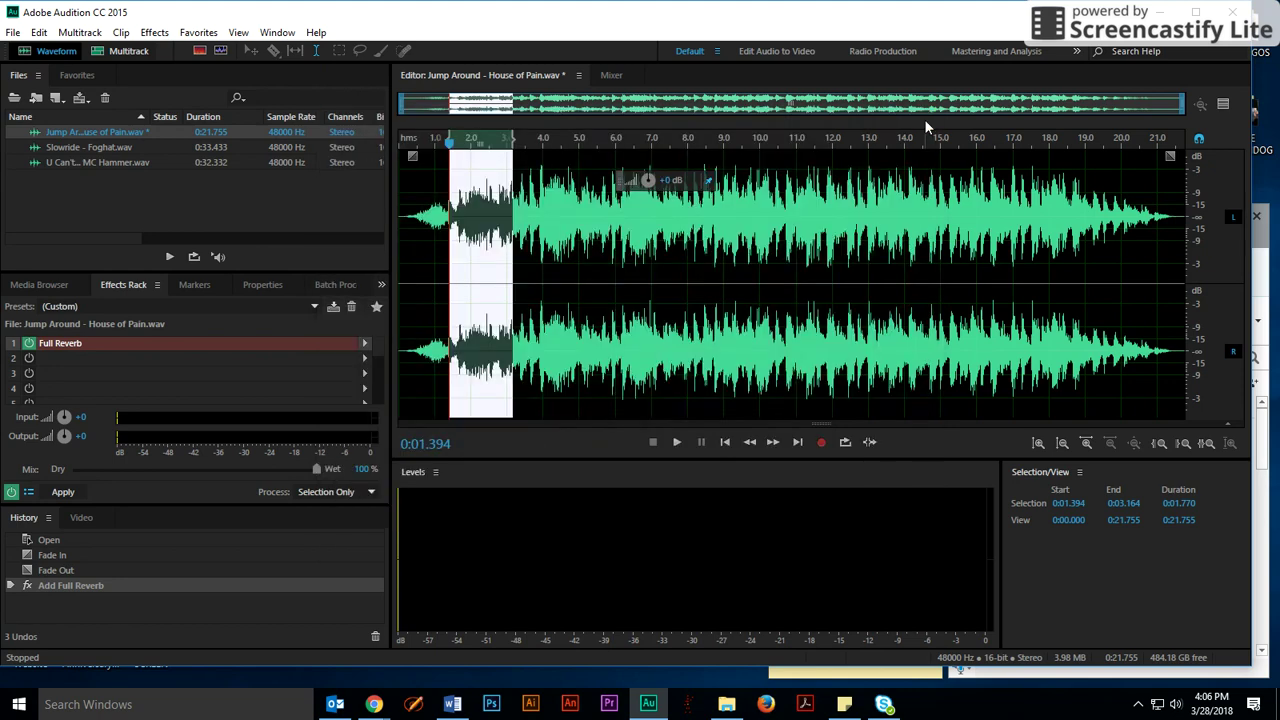
left_click(60, 492)
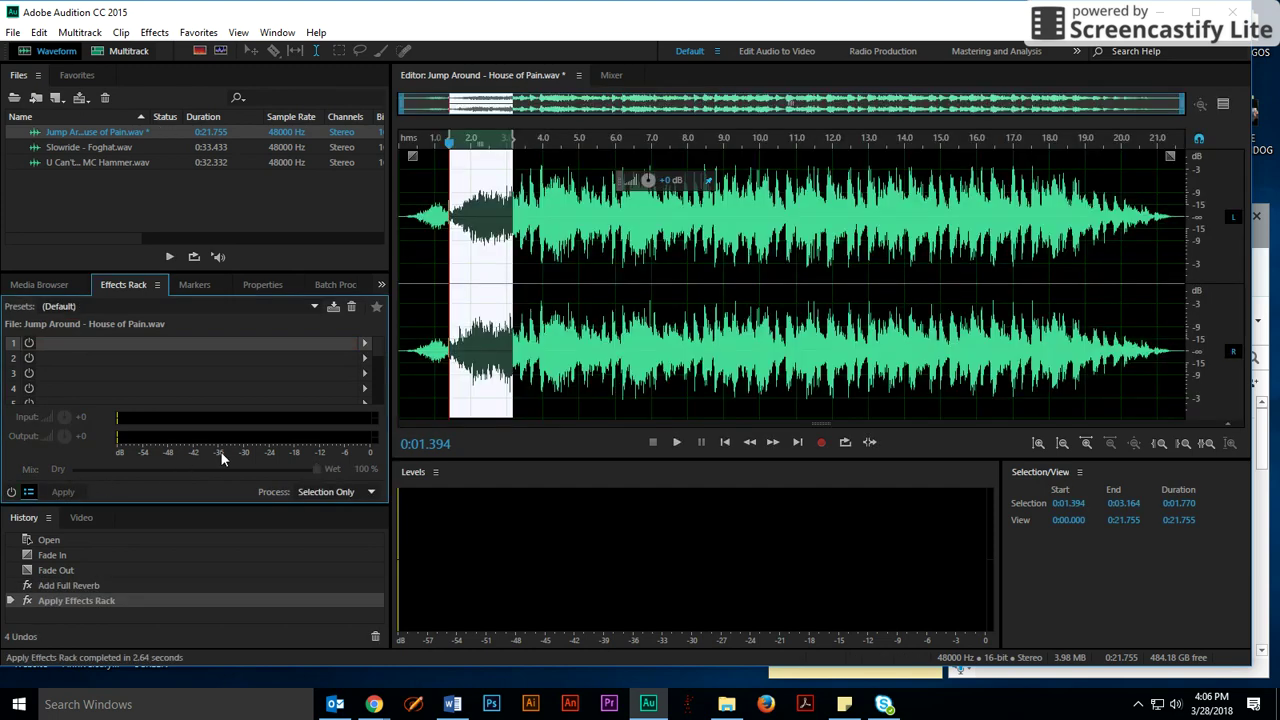
left_click(415, 340)
key("space")
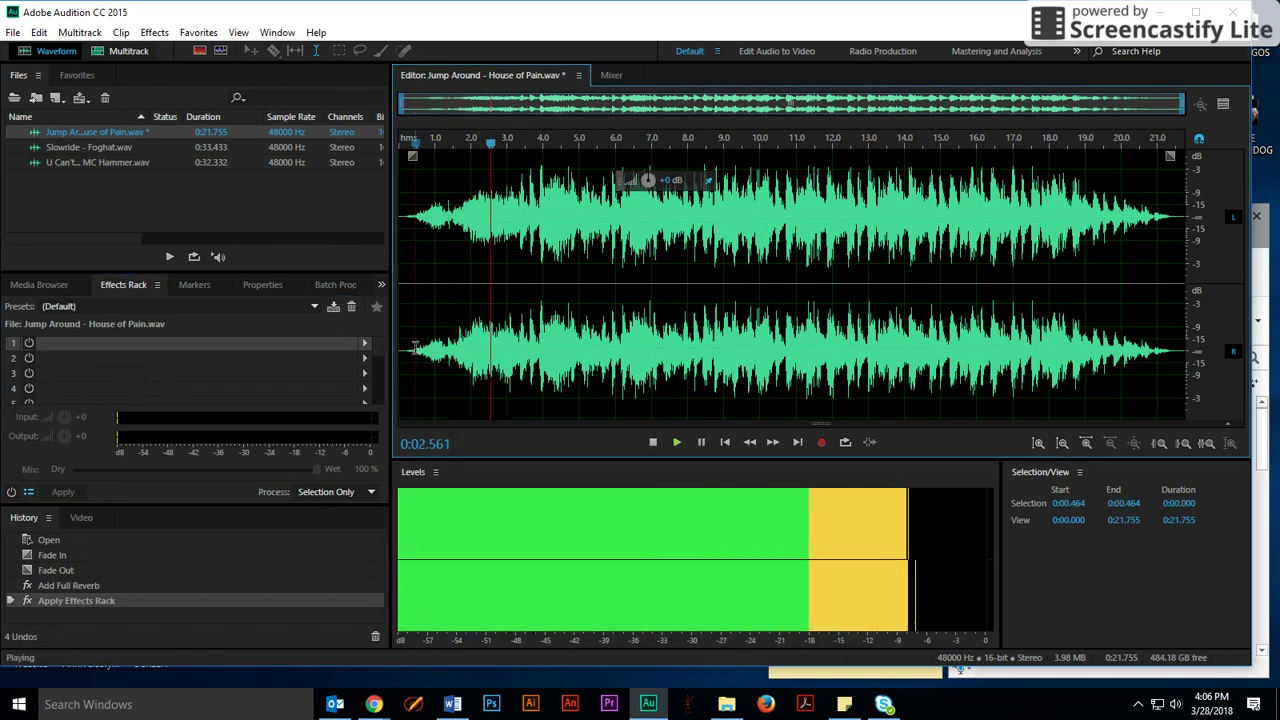
key("space")
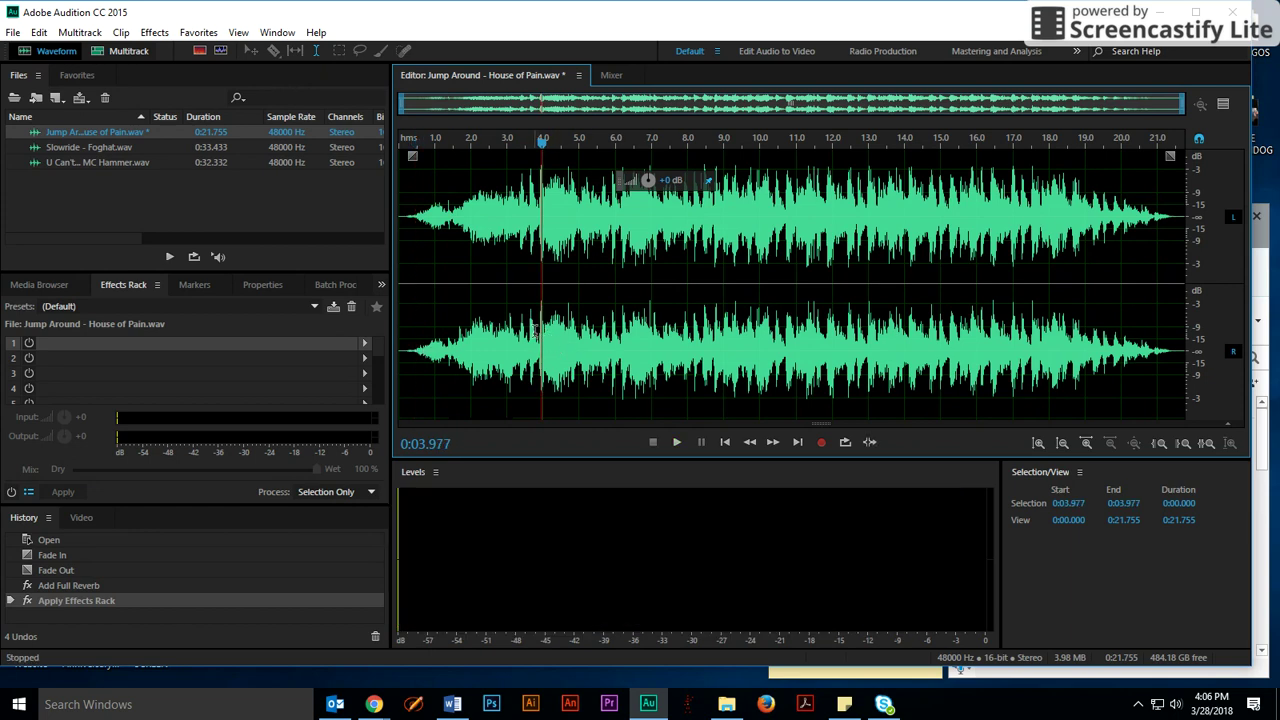
Apply a Default-preset Pitch Shifter at -5.8 semitones to the 4.000–5.355 s section
left_click(538, 330)
left_click_drag(544, 335, 591, 341)
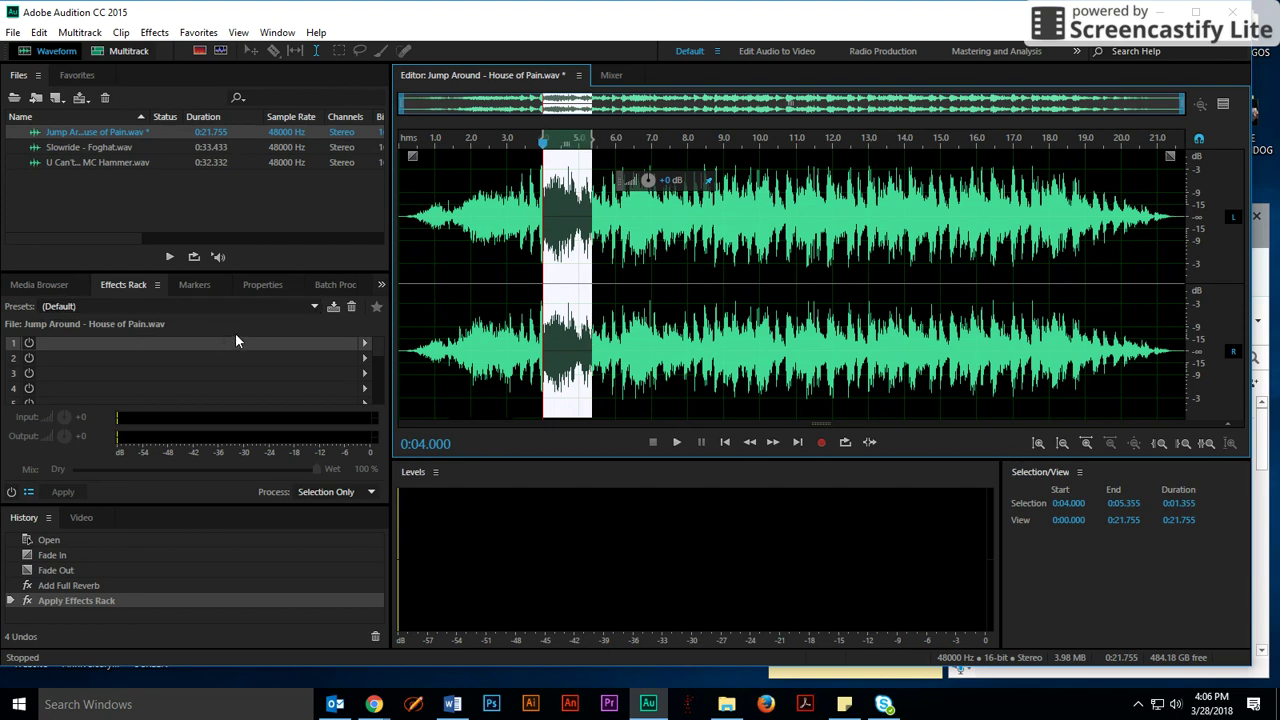
left_click(364, 345)
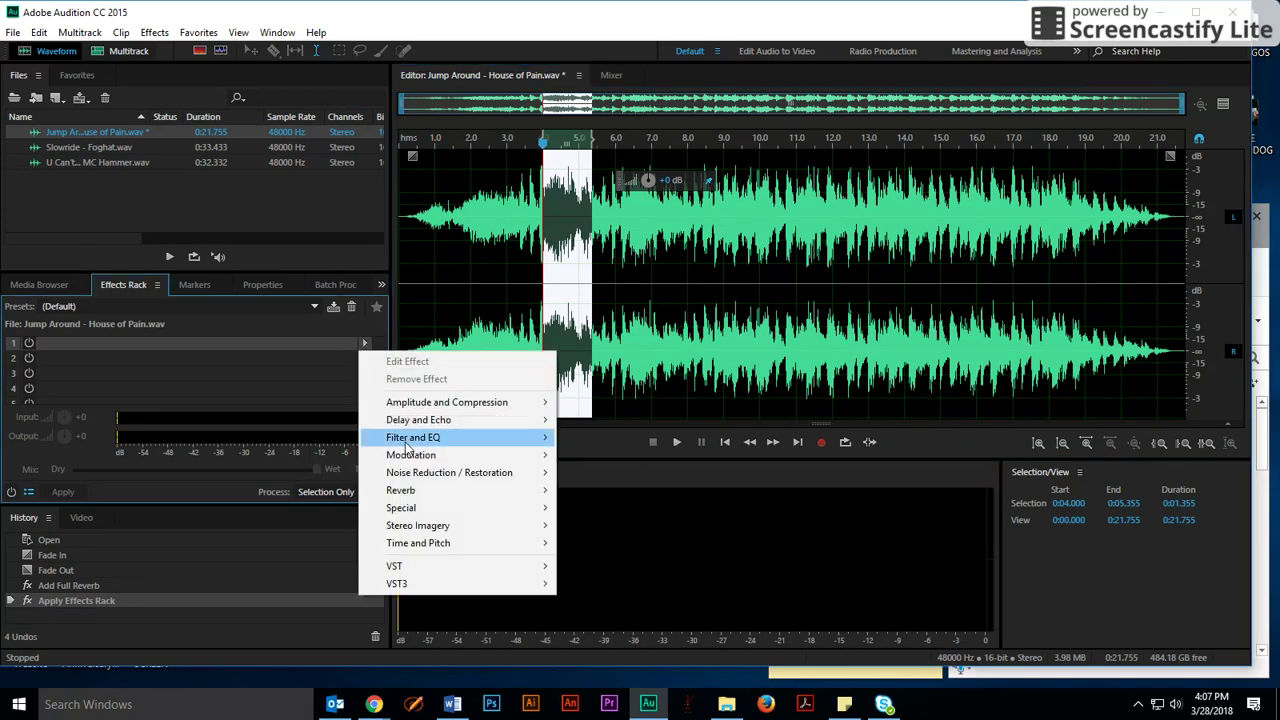
mouse_move(541, 549)
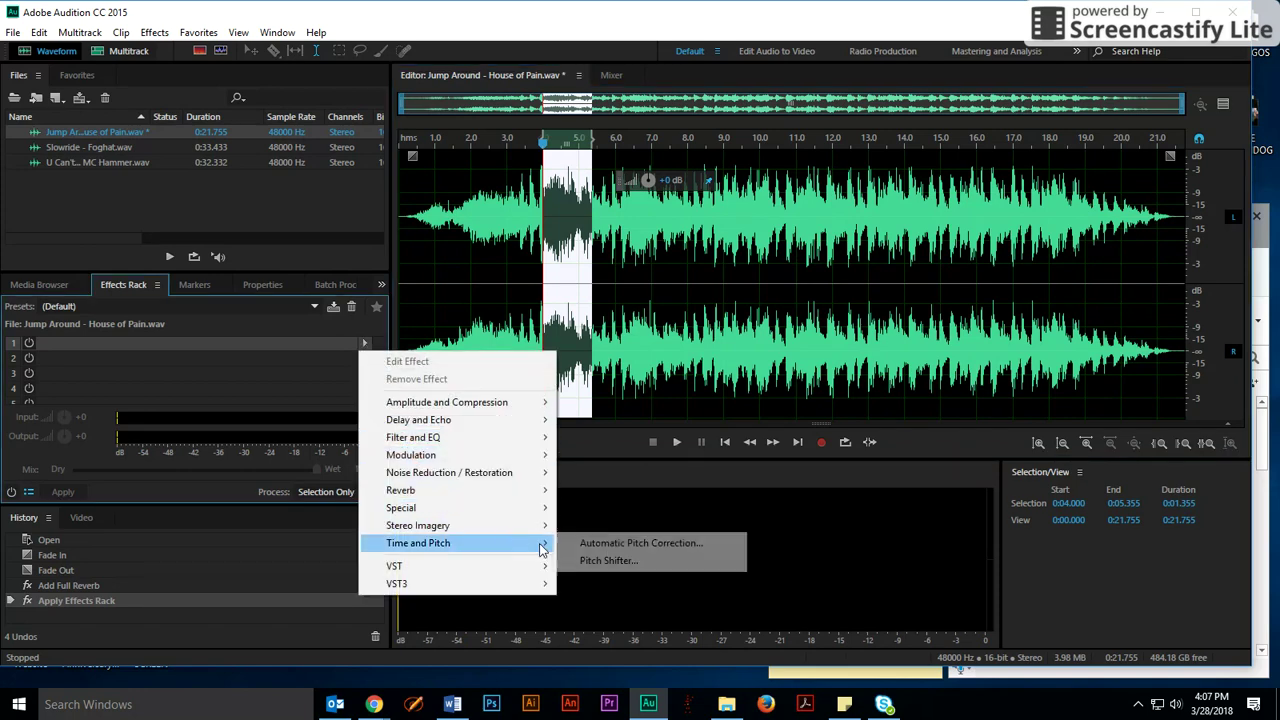
left_click(594, 562)
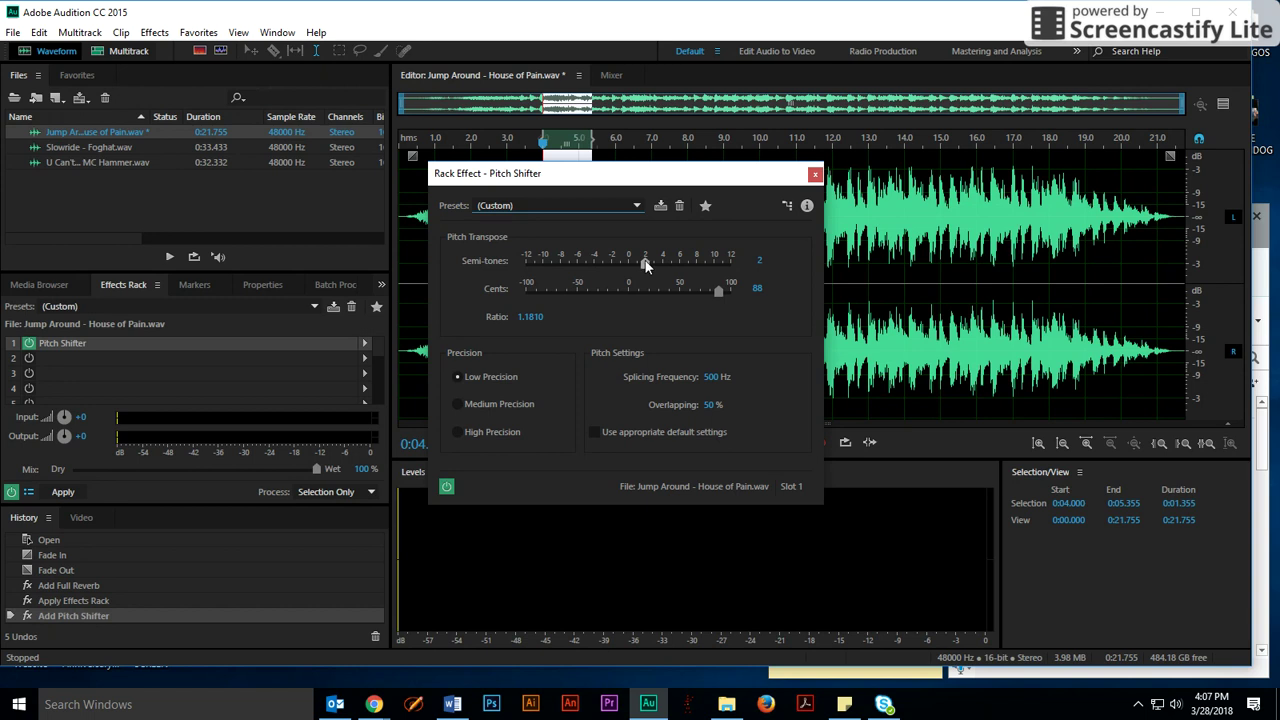
left_click(549, 204)
left_click(538, 222)
left_click_drag(632, 260, 581, 269)
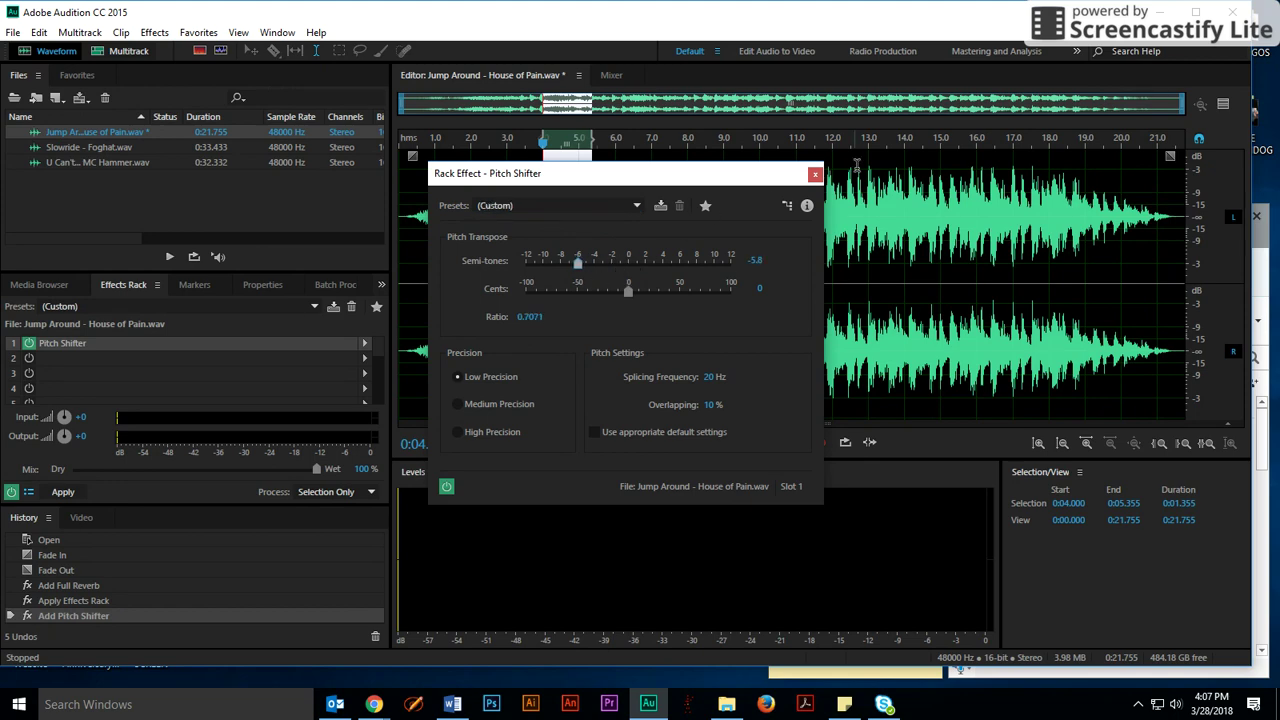
left_click(815, 176)
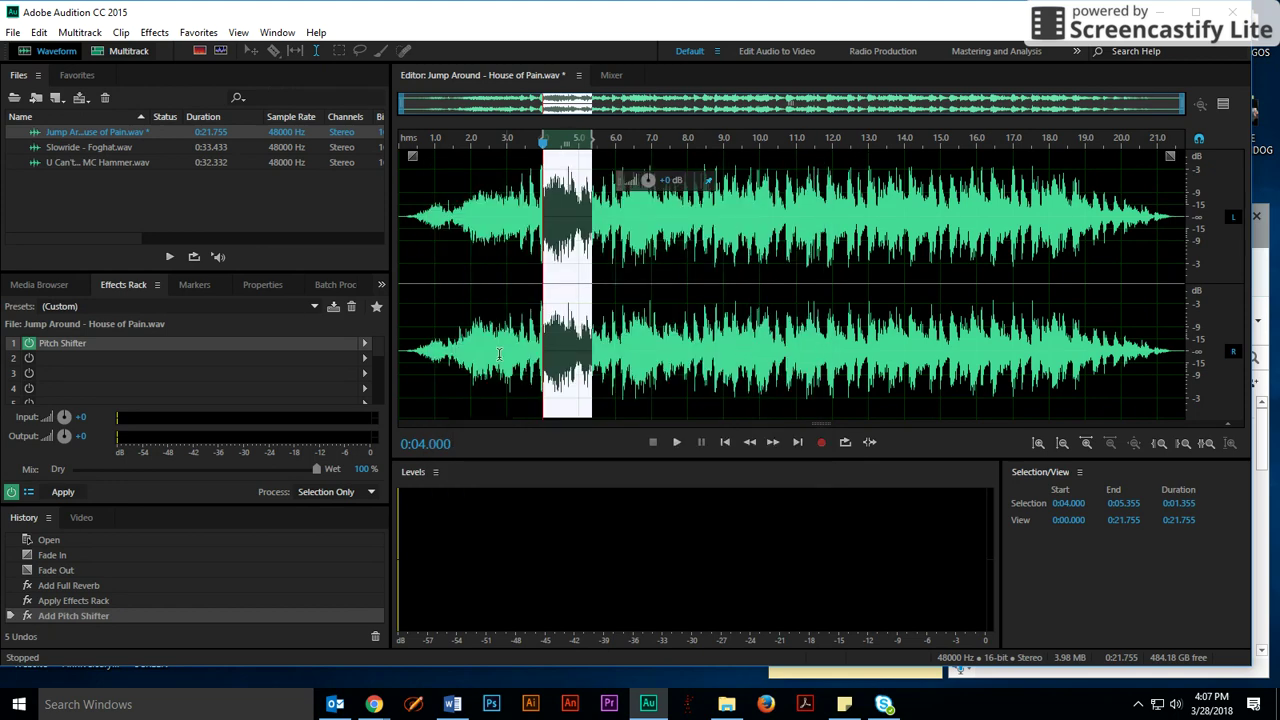
left_click(63, 493)
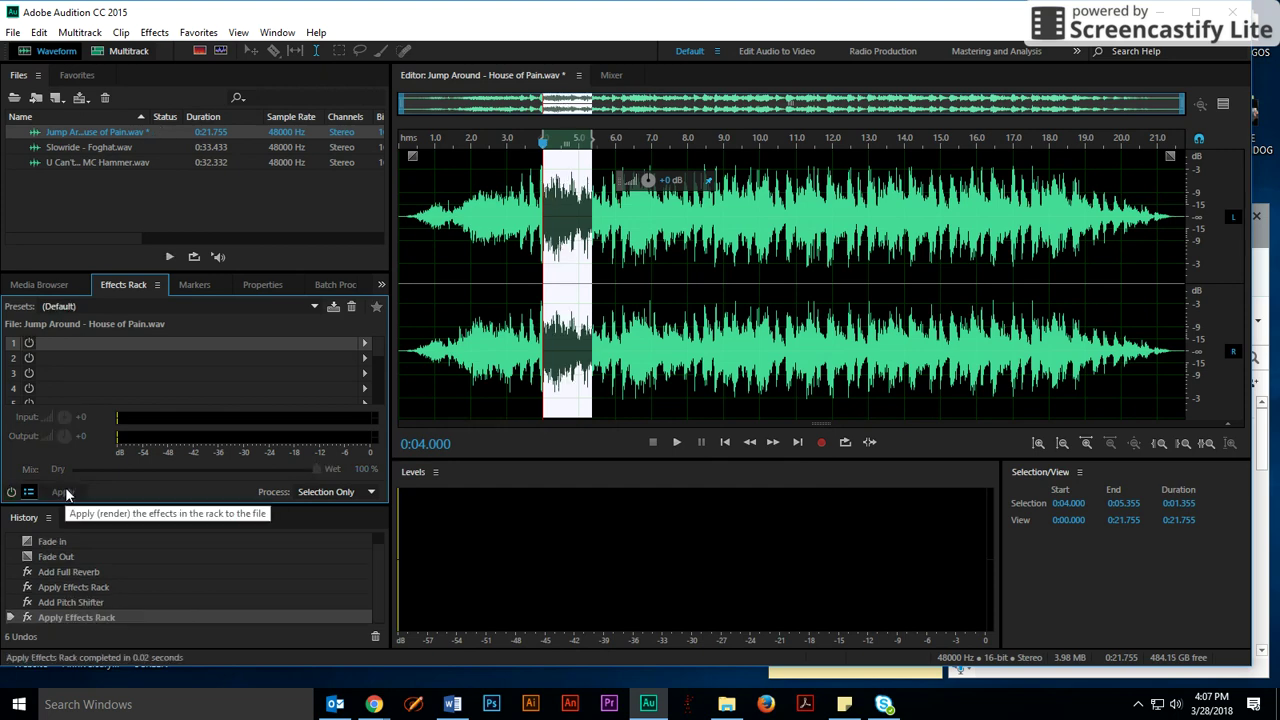
Preview the pitch-shifted section, playing from about 2.6 and 3.7 seconds
left_click(493, 322)
key("space")
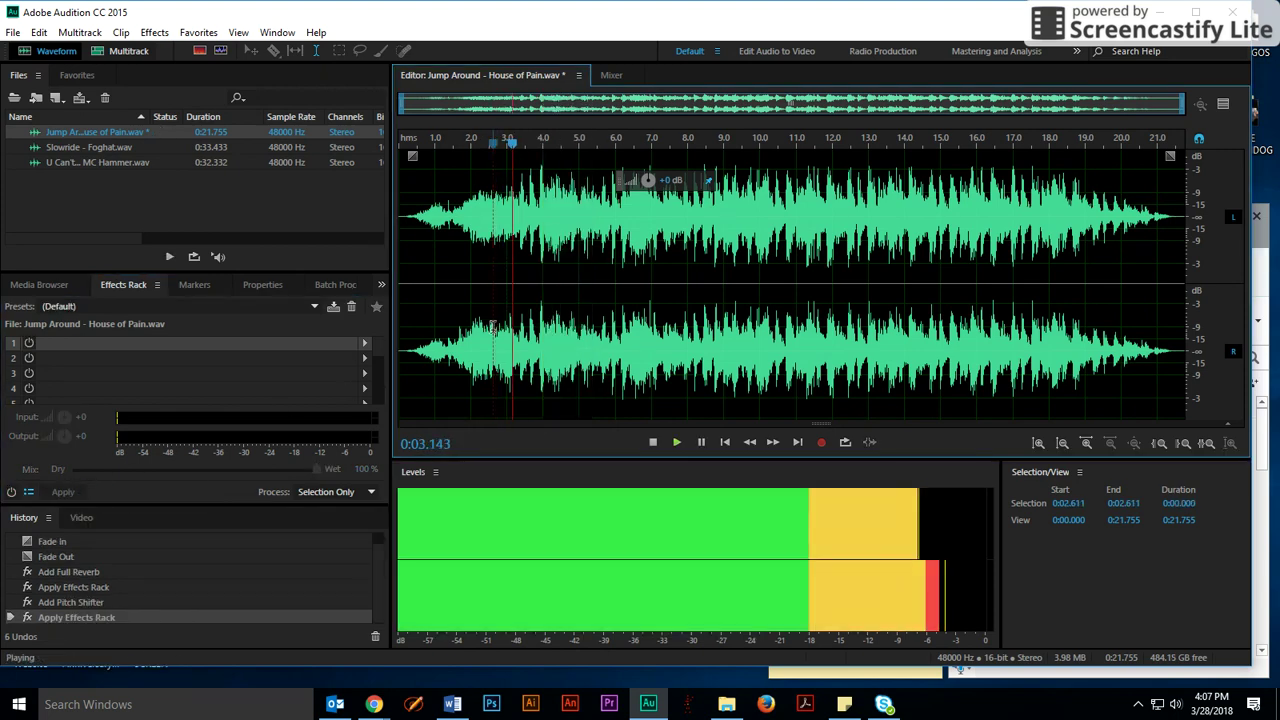
key("space")
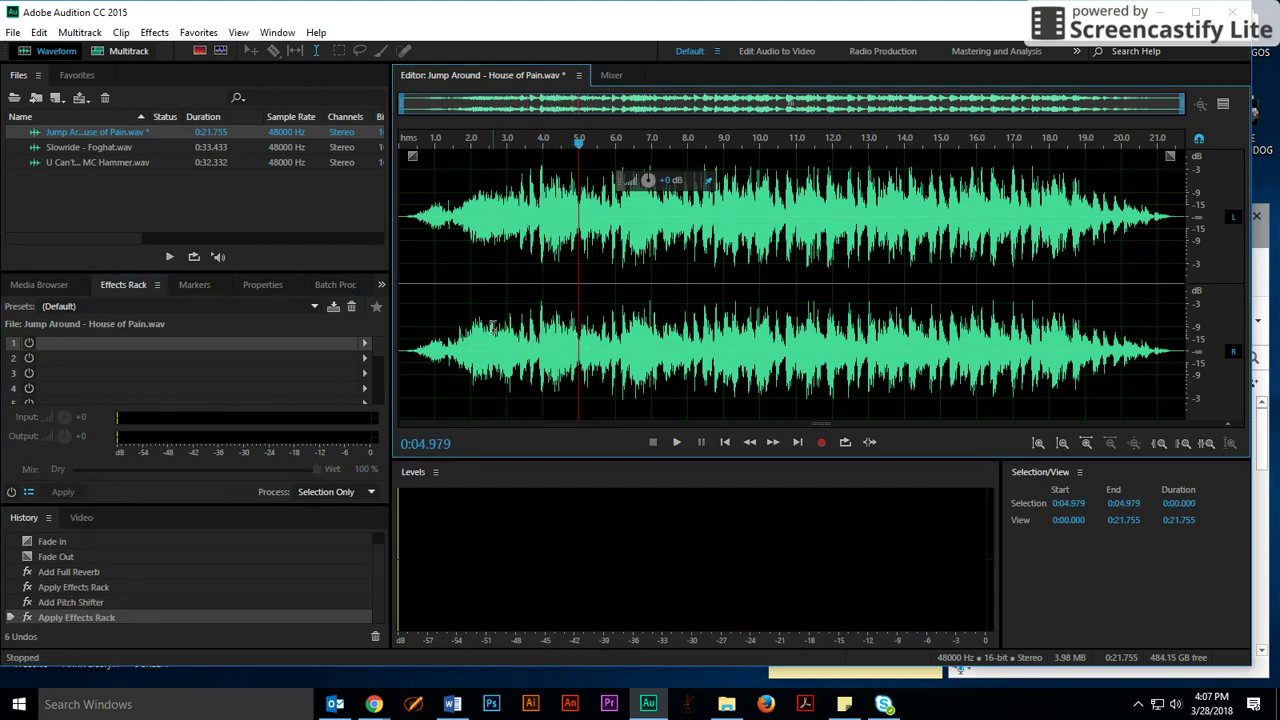
left_click(534, 314)
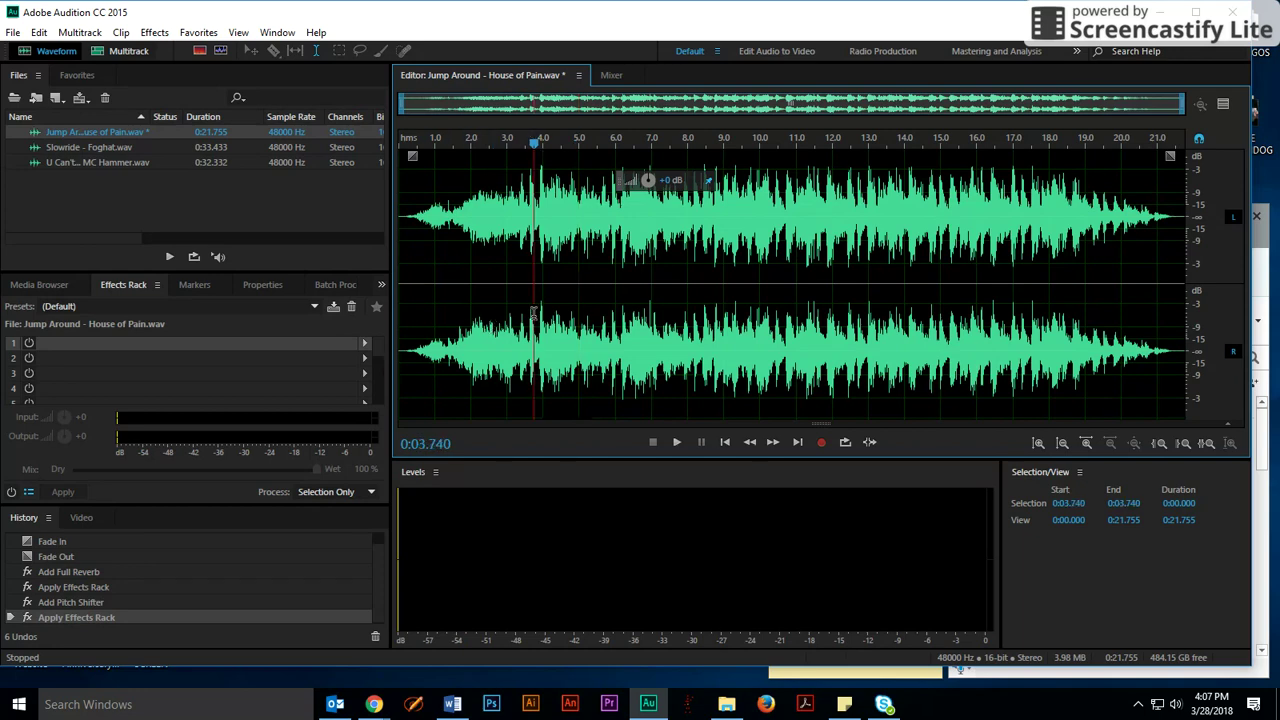
key("space")
key("space")
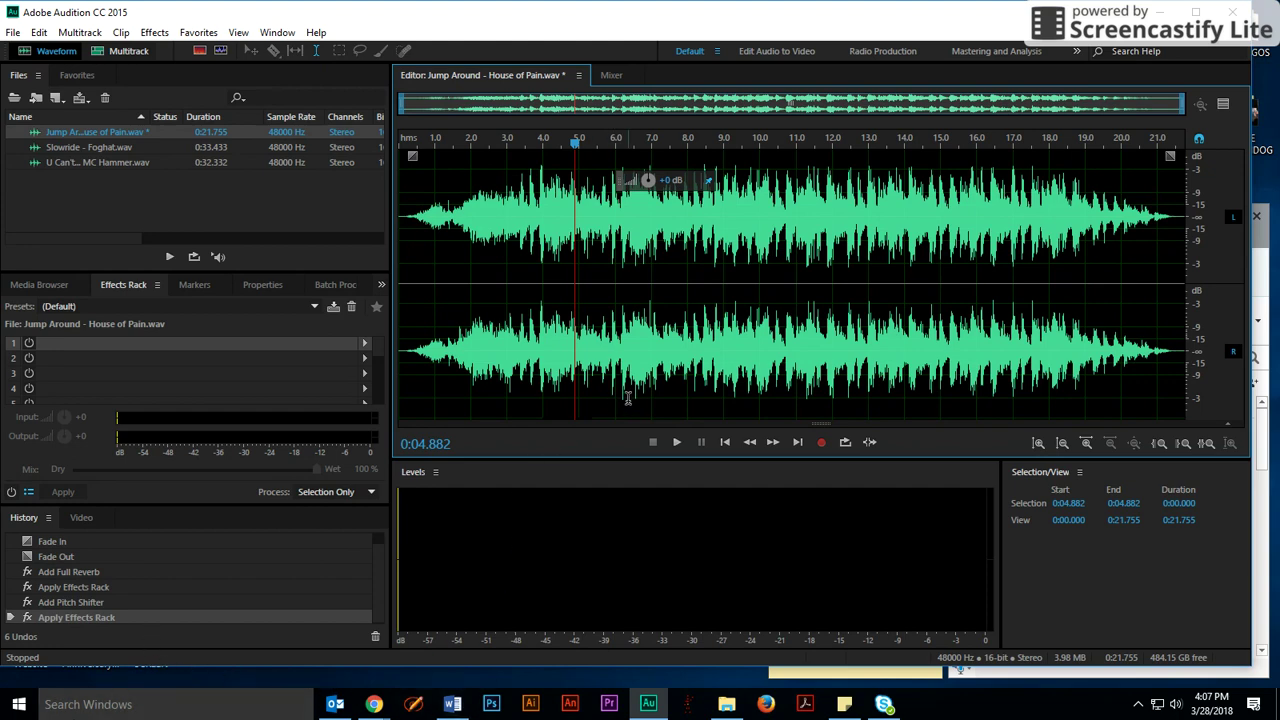
key("space")
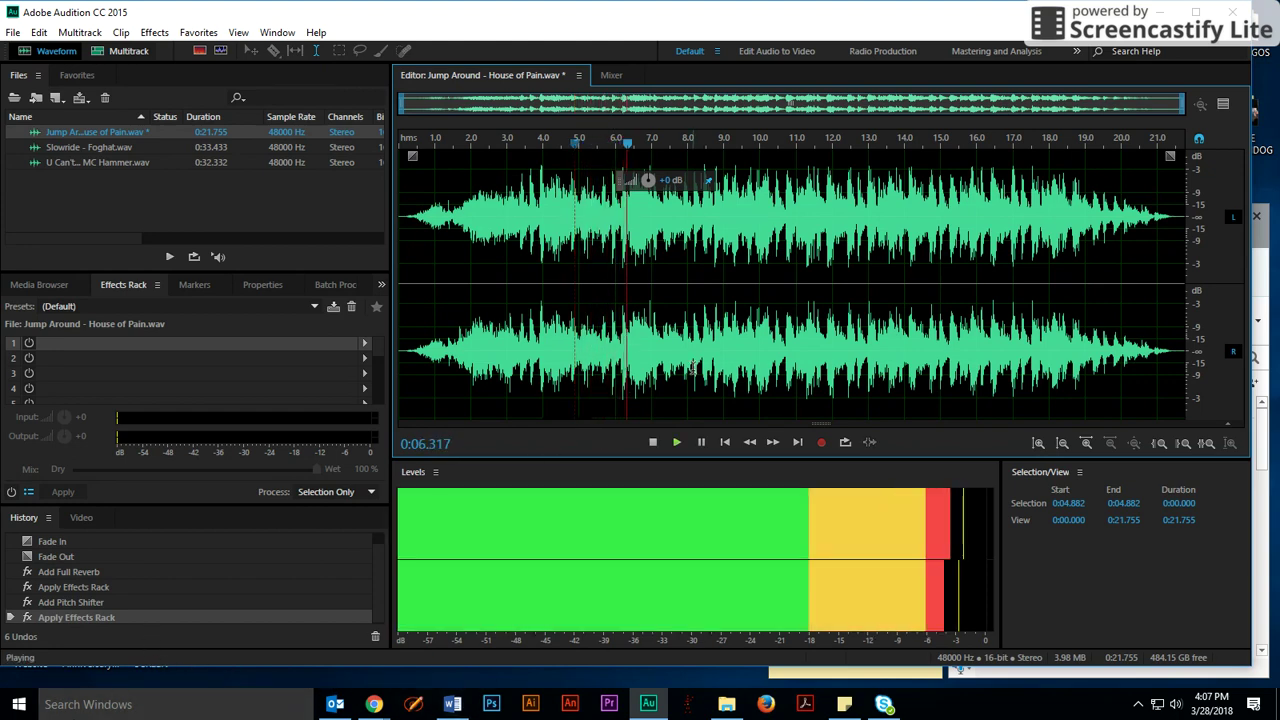
key("space")
Apply the On the Telephone effects rack preset to the 6.000–7.347 s section
left_click_drag(616, 336, 662, 337)
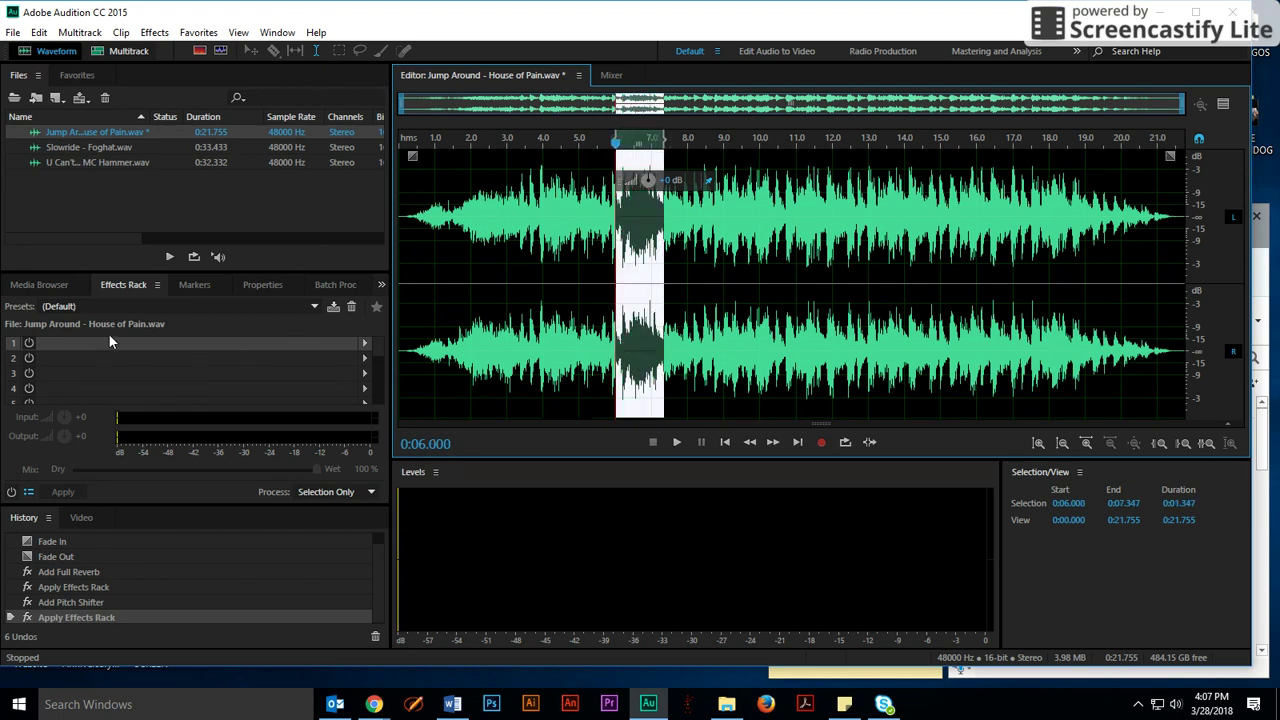
left_click(123, 306)
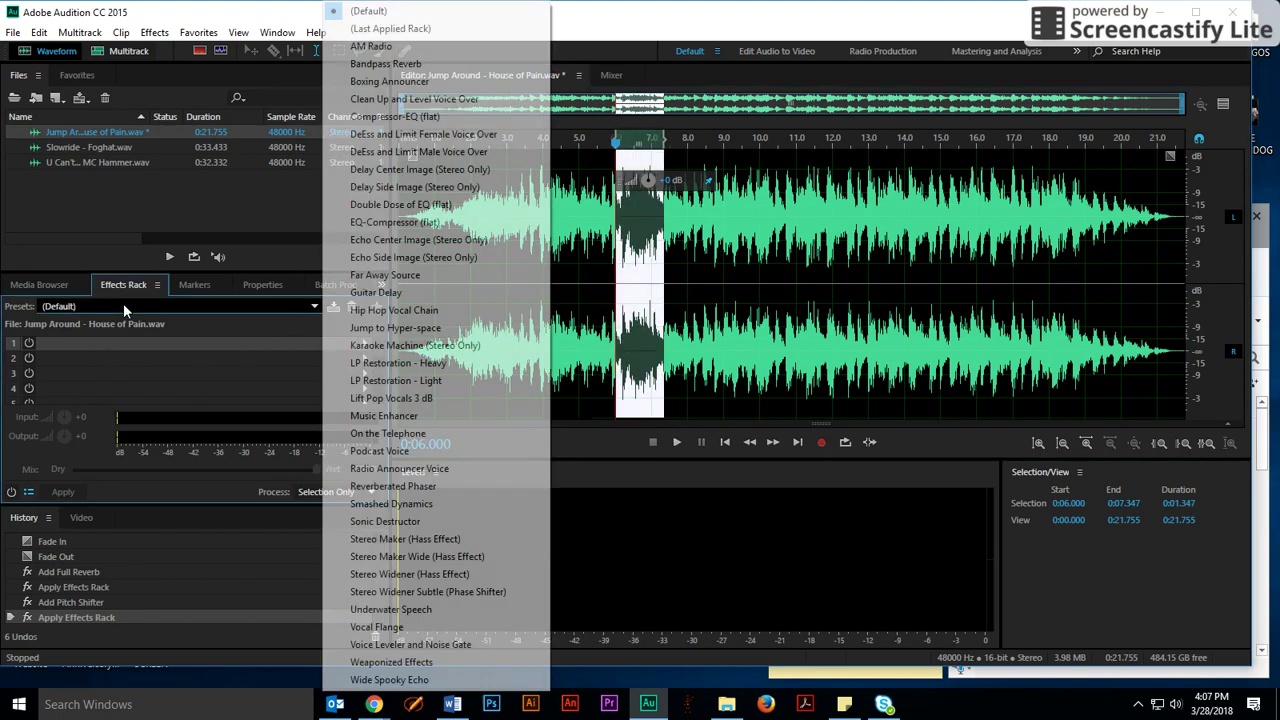
left_click(372, 436)
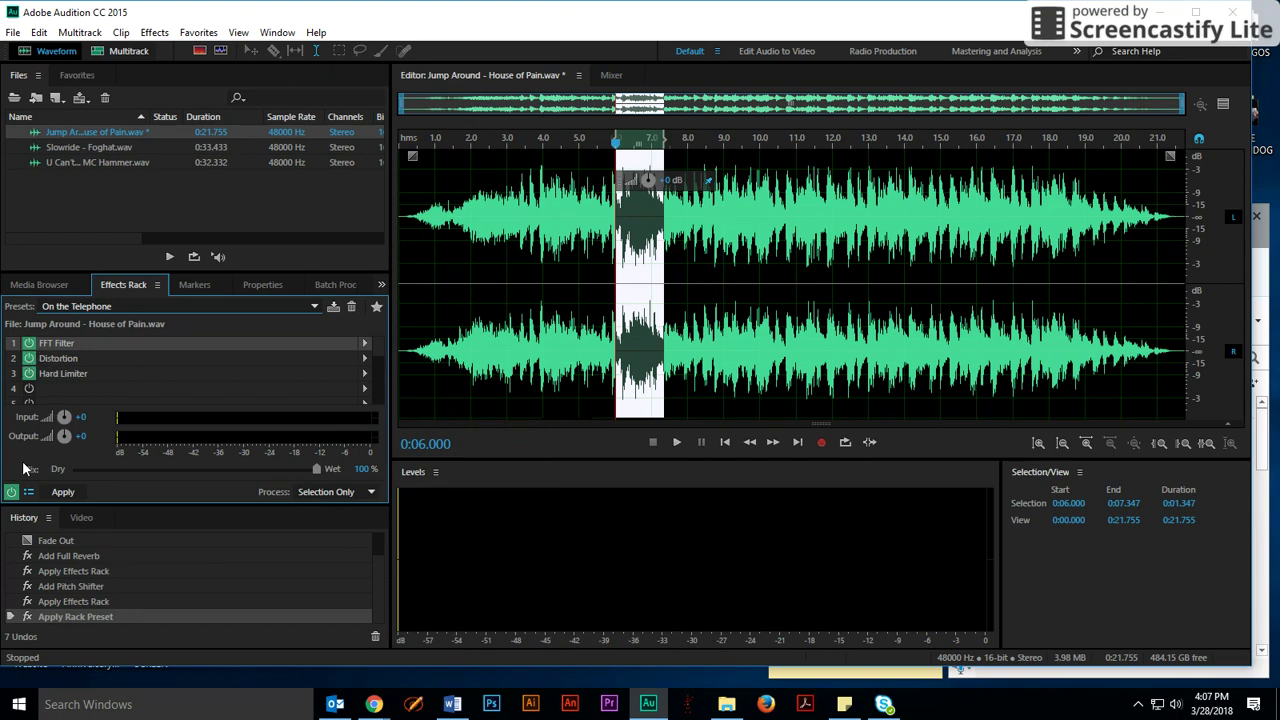
left_click(60, 491)
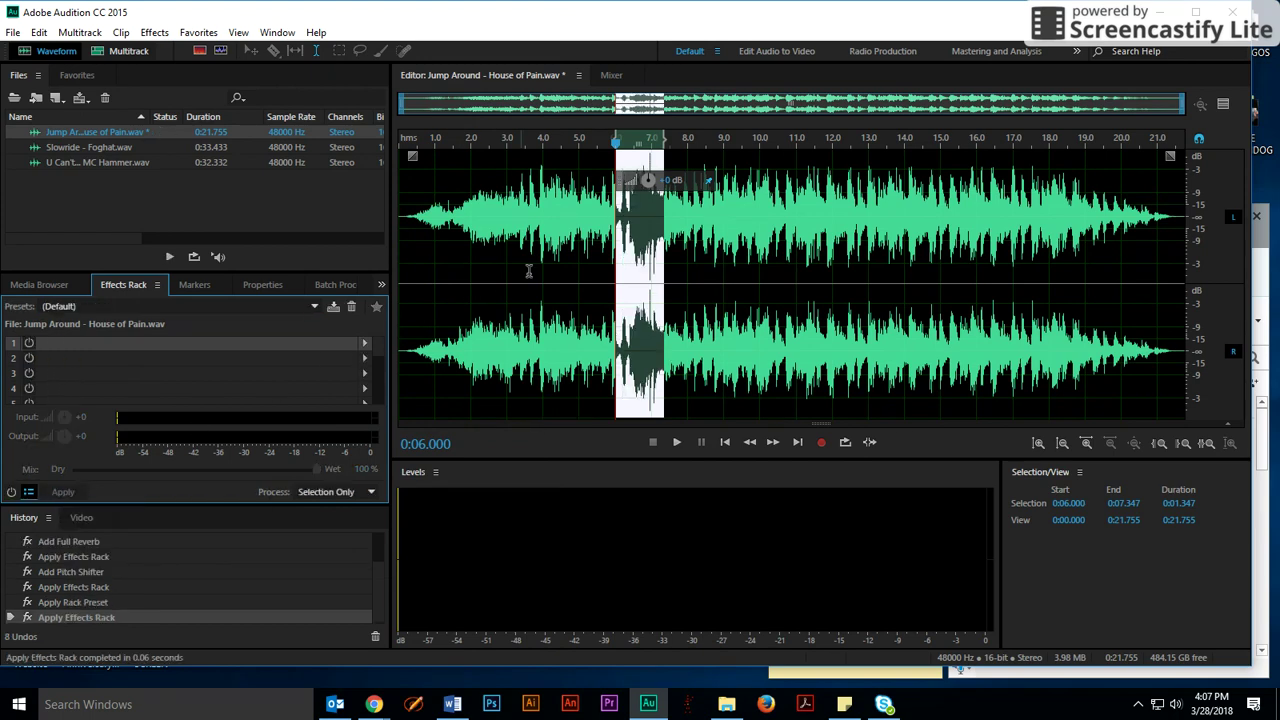
Play back the telephone-effect section twice, from just before it and from 6 seconds
left_click(590, 230)
key("space")
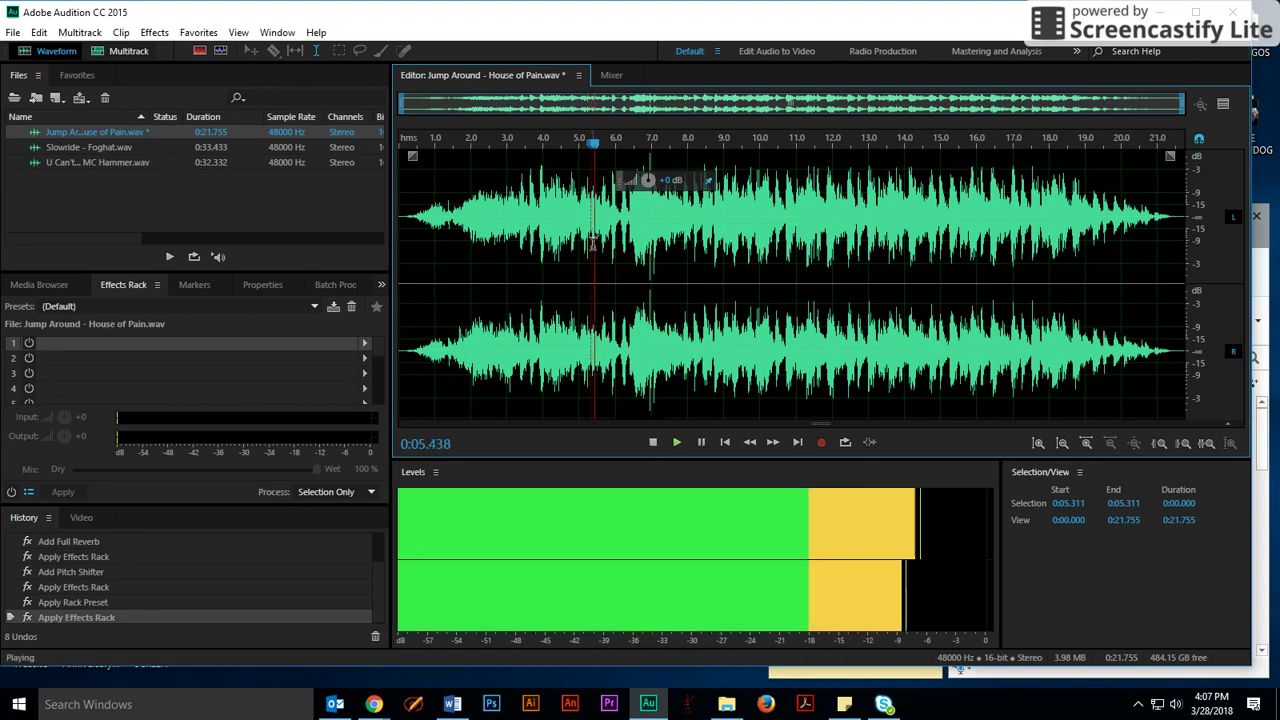
key("space")
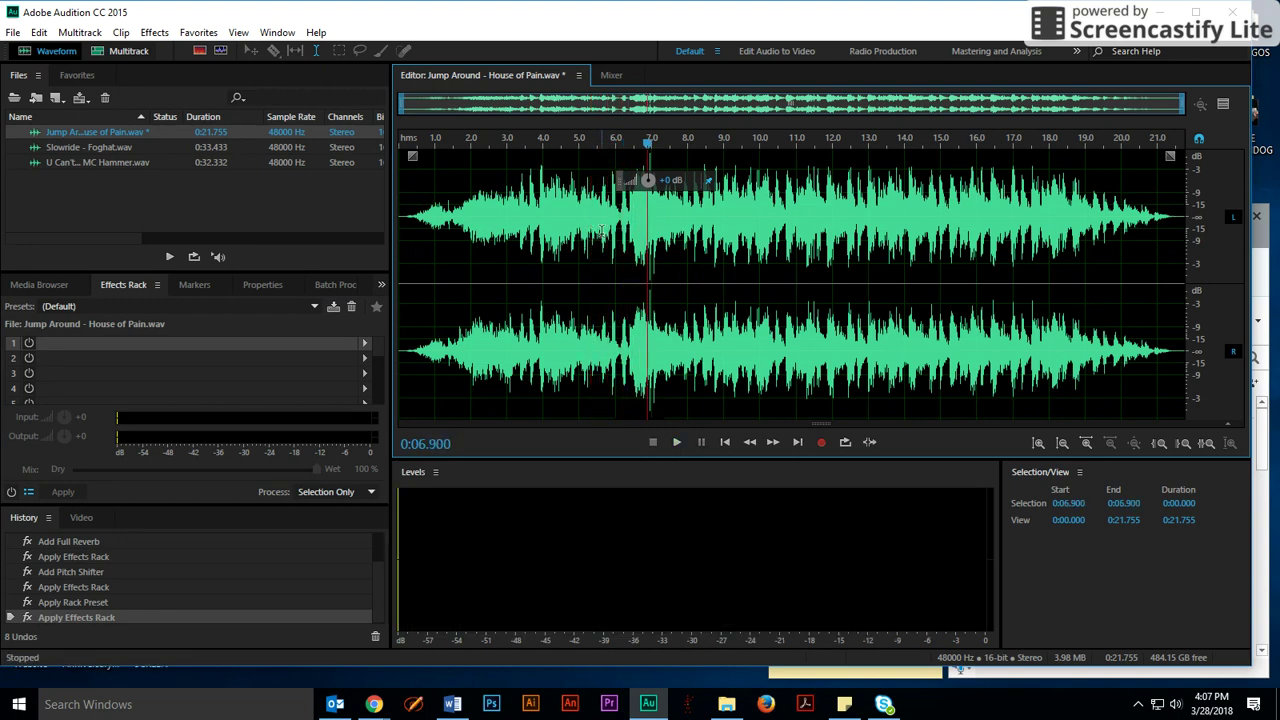
left_click(616, 215)
key("space")
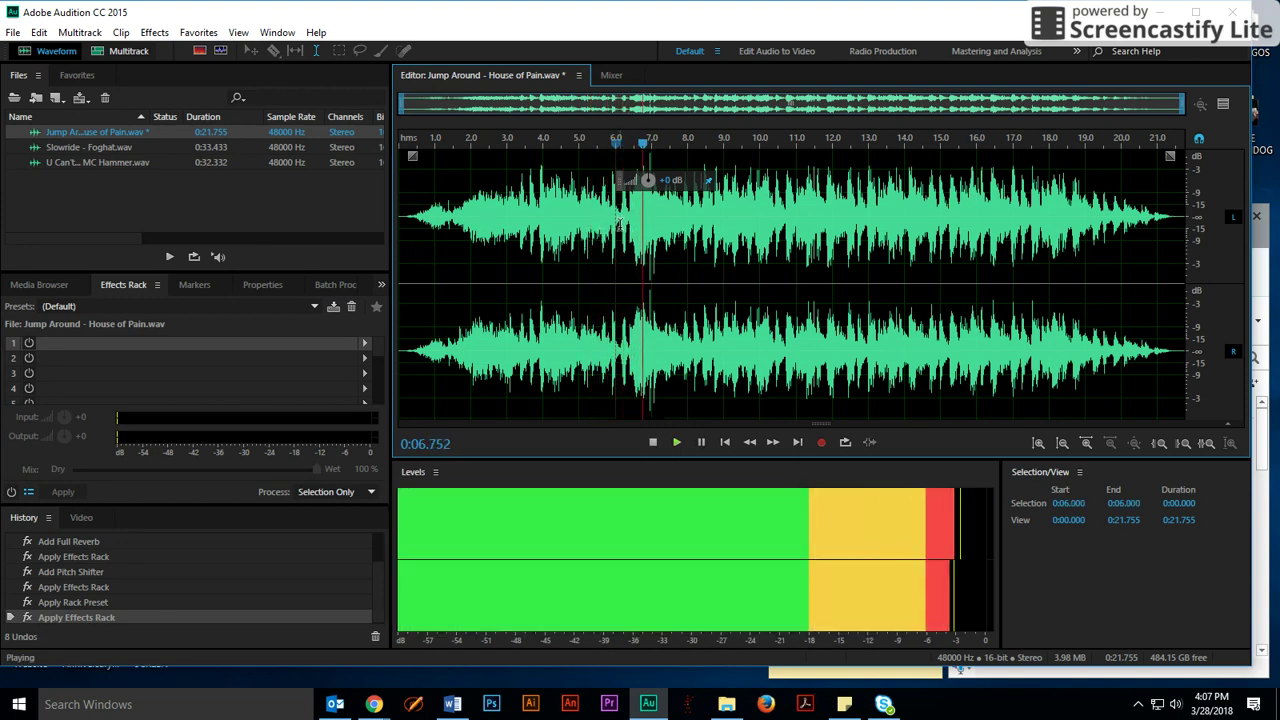
key("space")
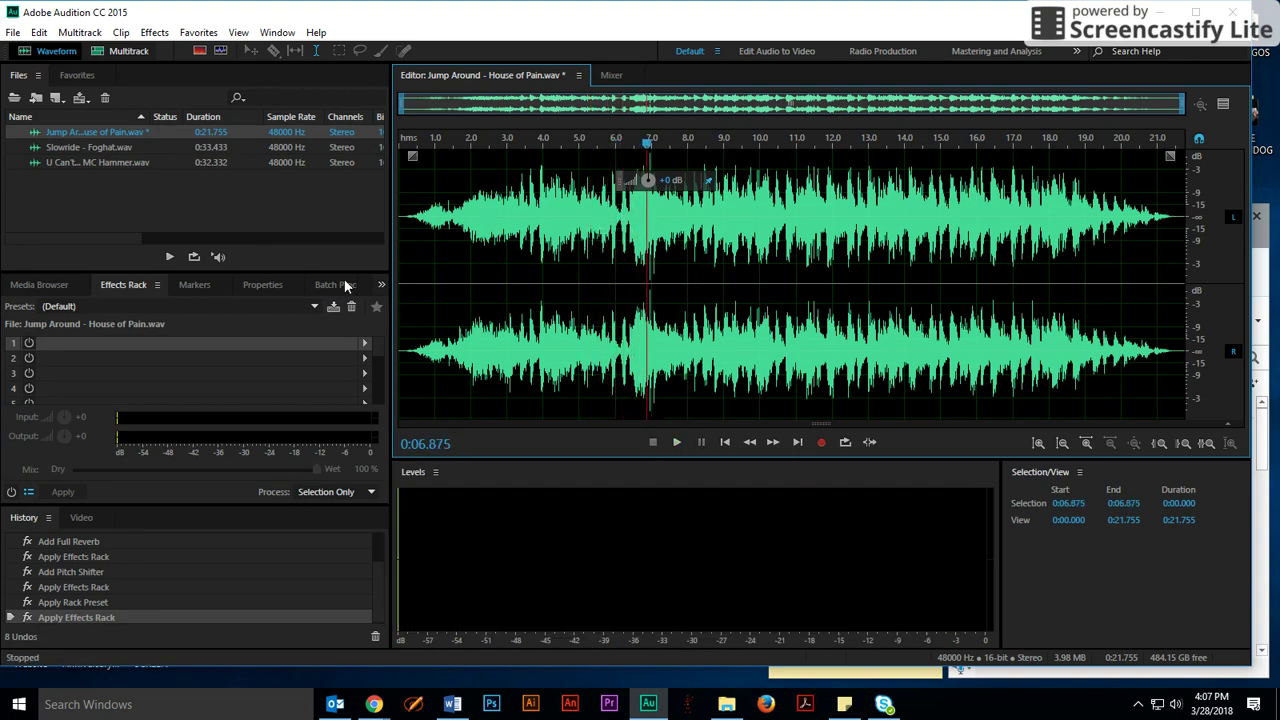
left_click(121, 146)
Create the DJ3 WICK multitrack session in the DJ3\DJ3 folder and enlarge the track area
left_click(121, 164)
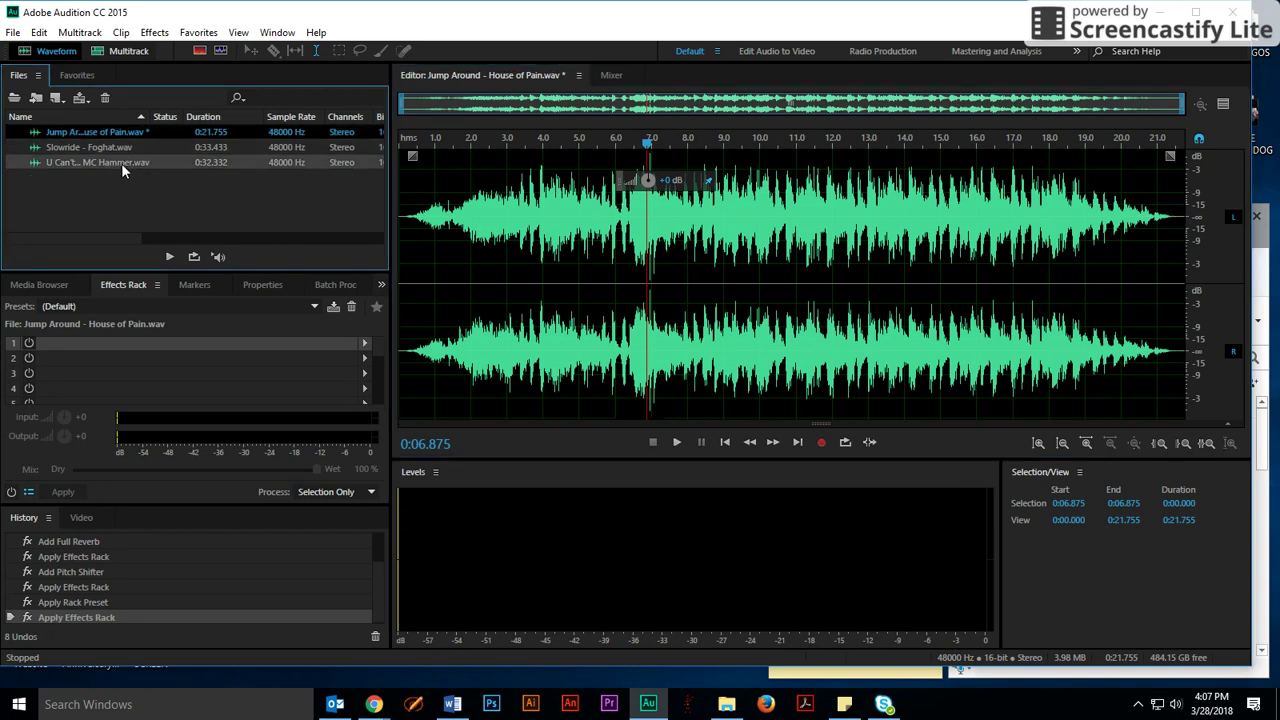
left_click(121, 133)
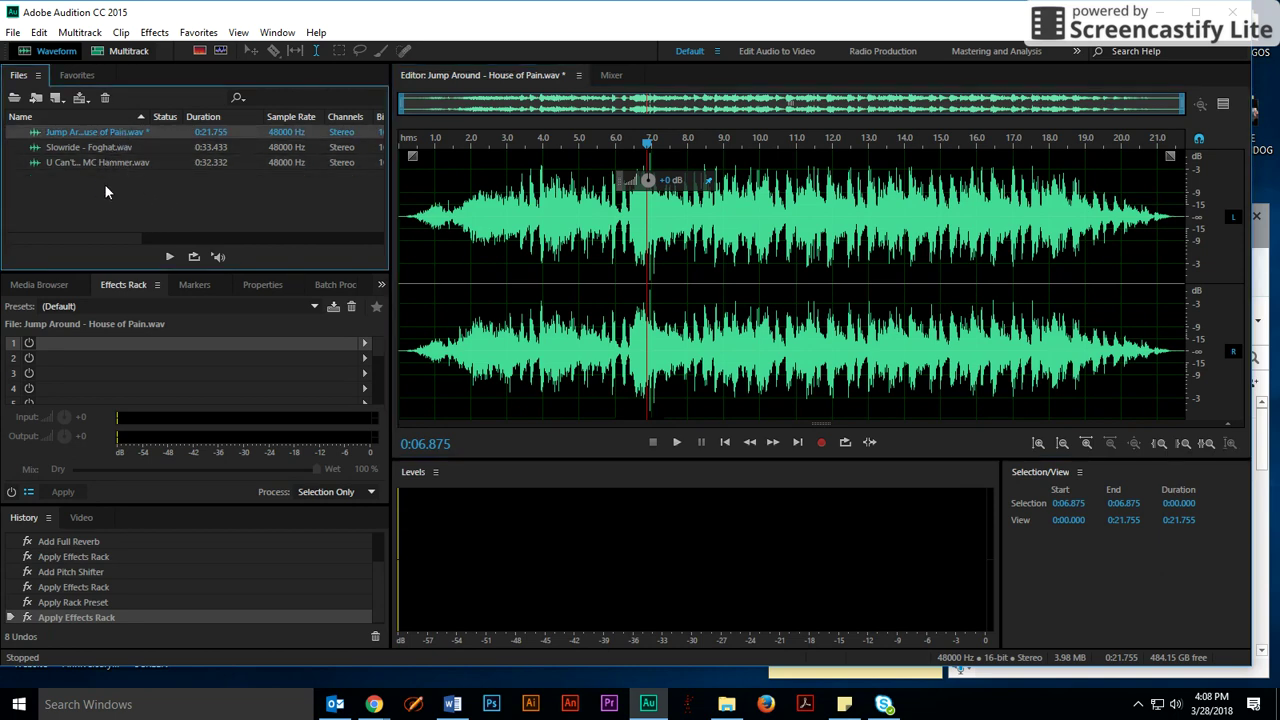
left_click(122, 54)
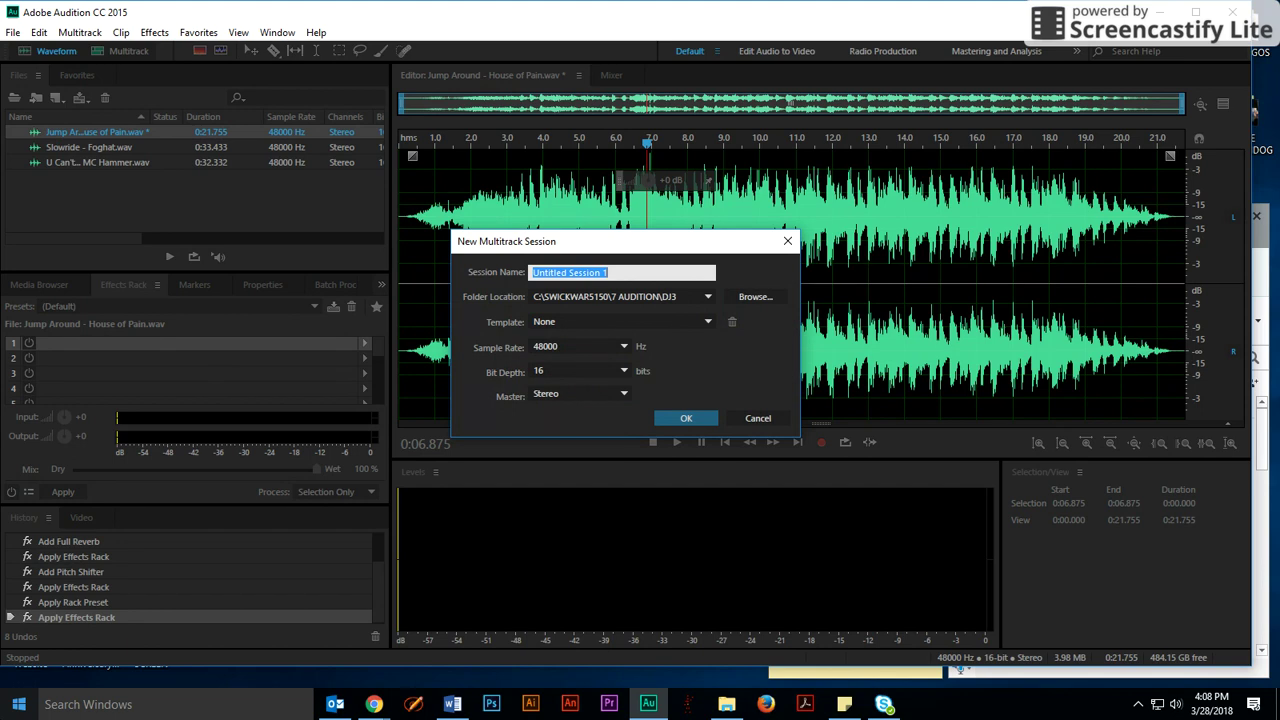
type("d")
key("BackSpace")
type("DJ3 WICK")
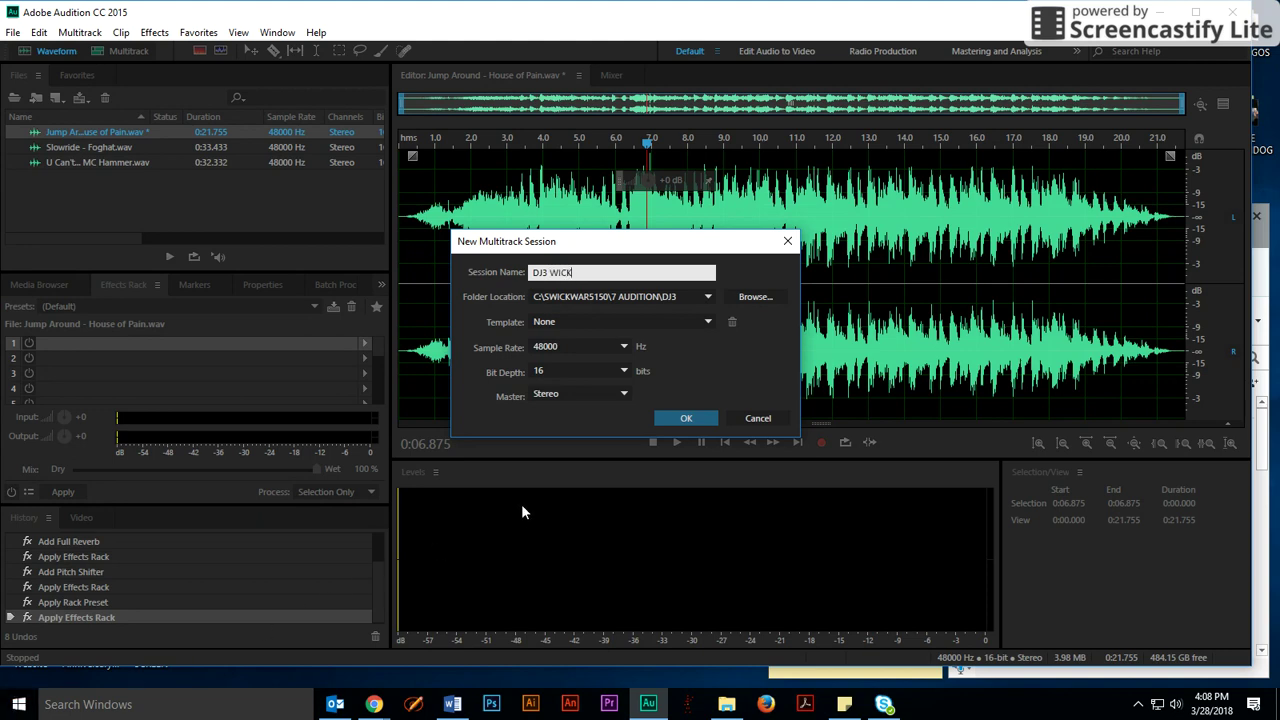
left_click(755, 297)
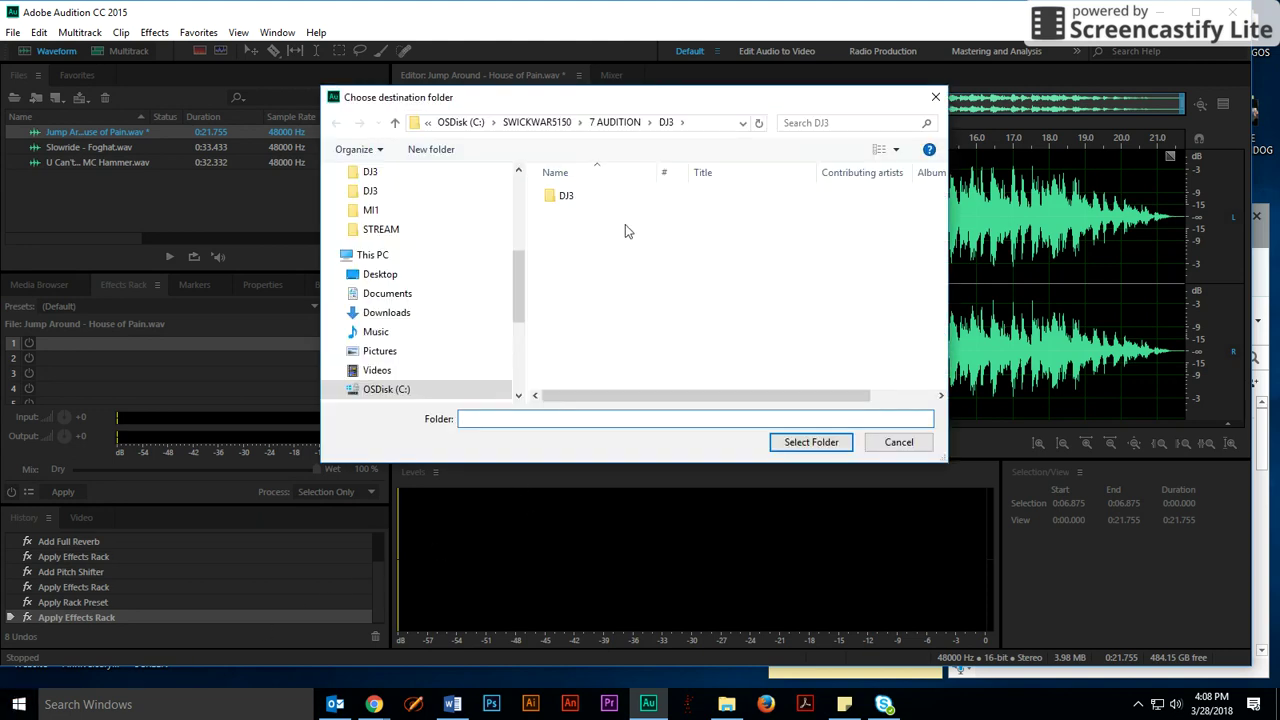
double_click(566, 198)
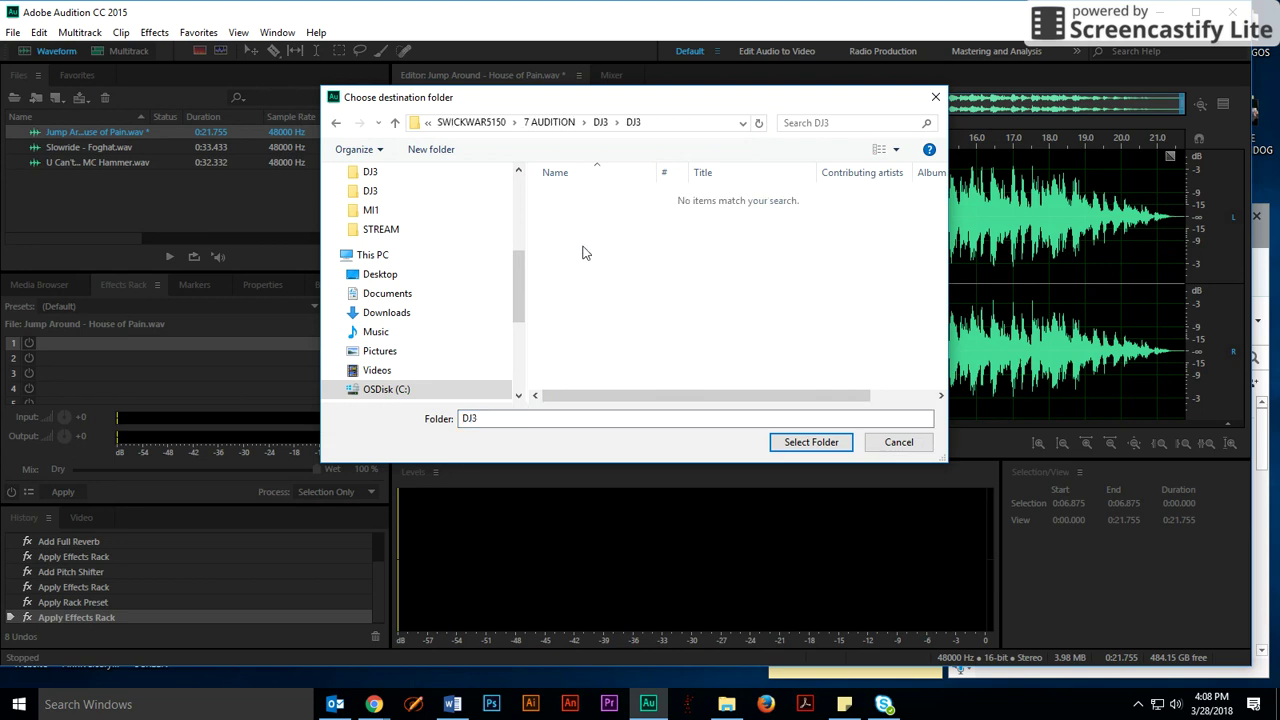
left_click(787, 441)
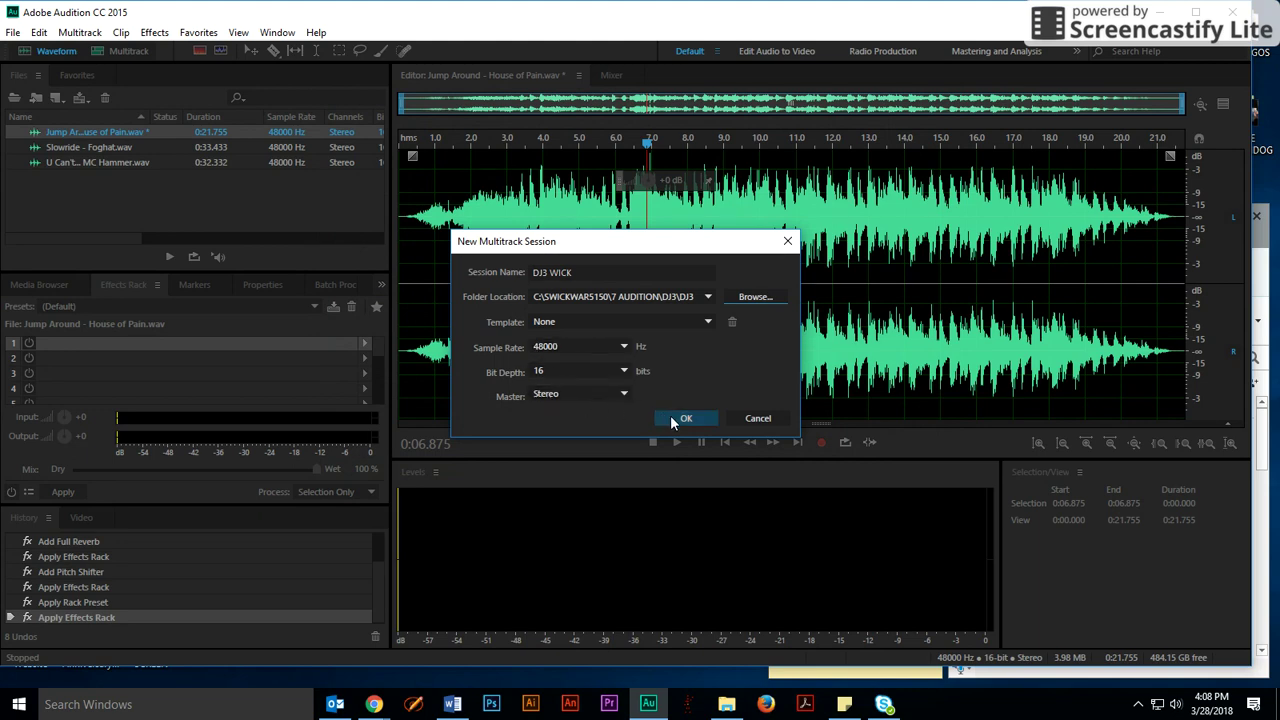
left_click(680, 419)
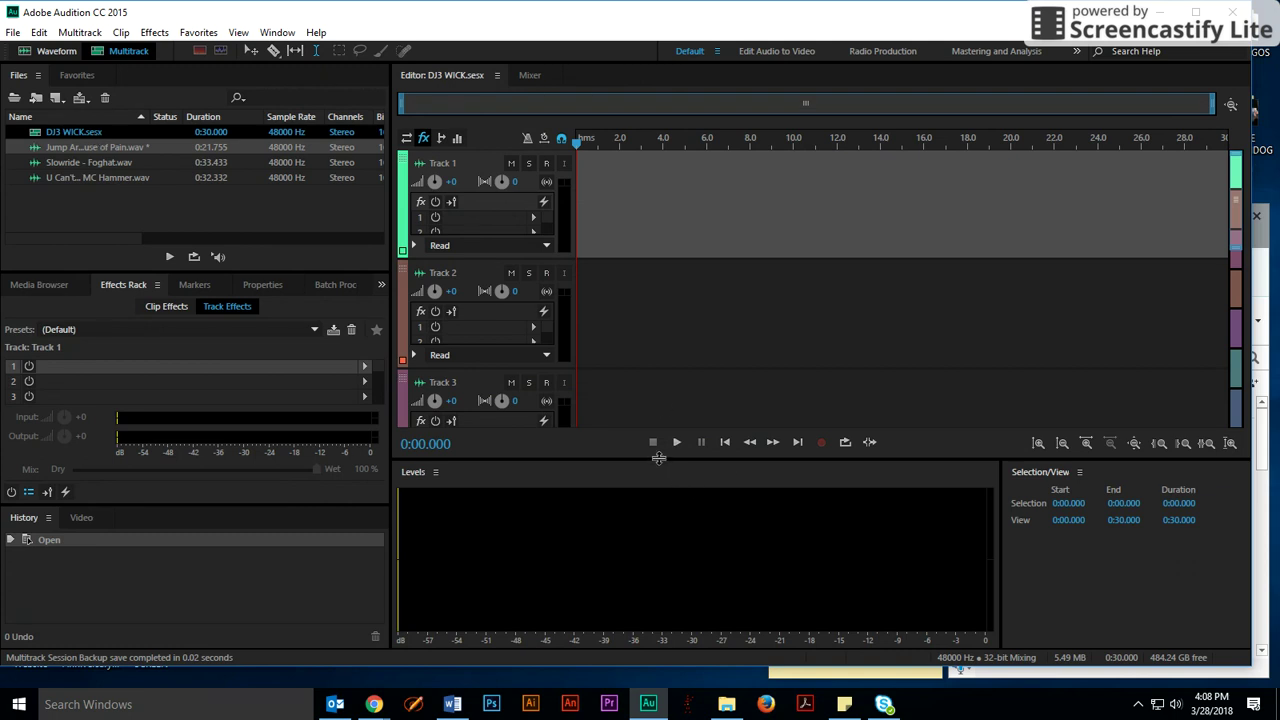
left_click_drag(659, 457, 643, 576)
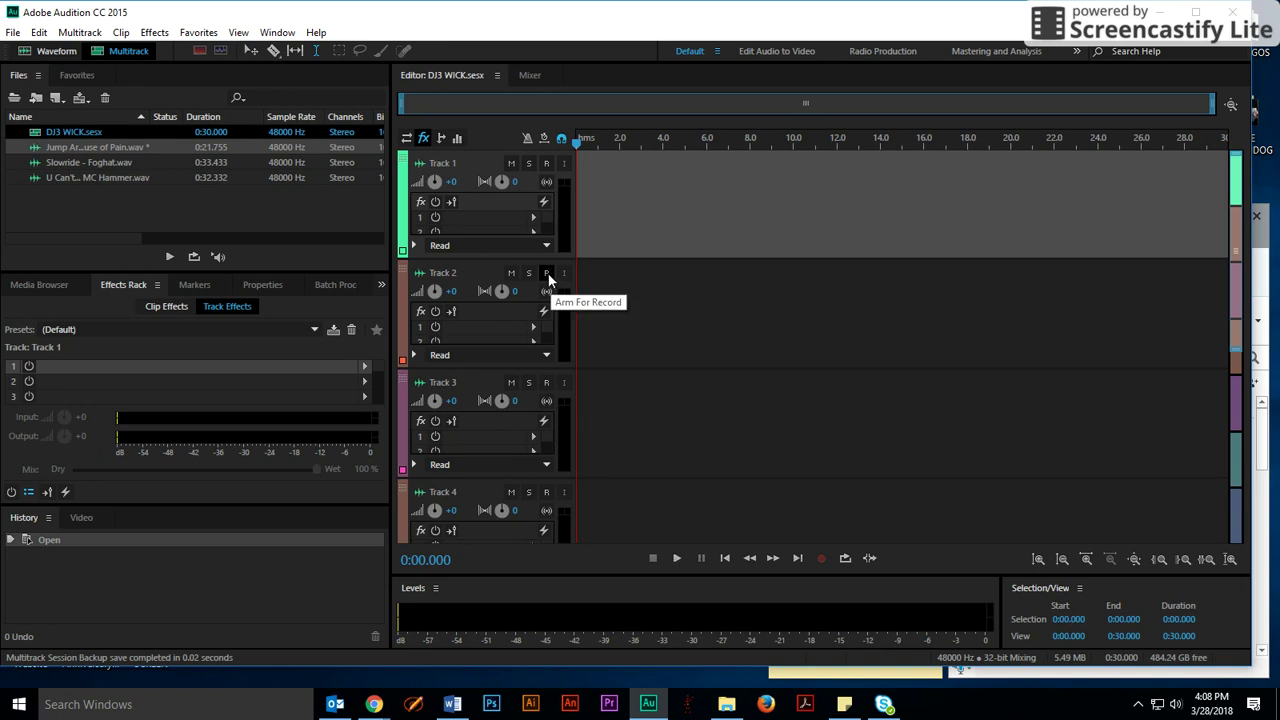
Switch the track headers to Inputs/Outputs and back to effects, then make Track 1 taller
left_click(406, 139)
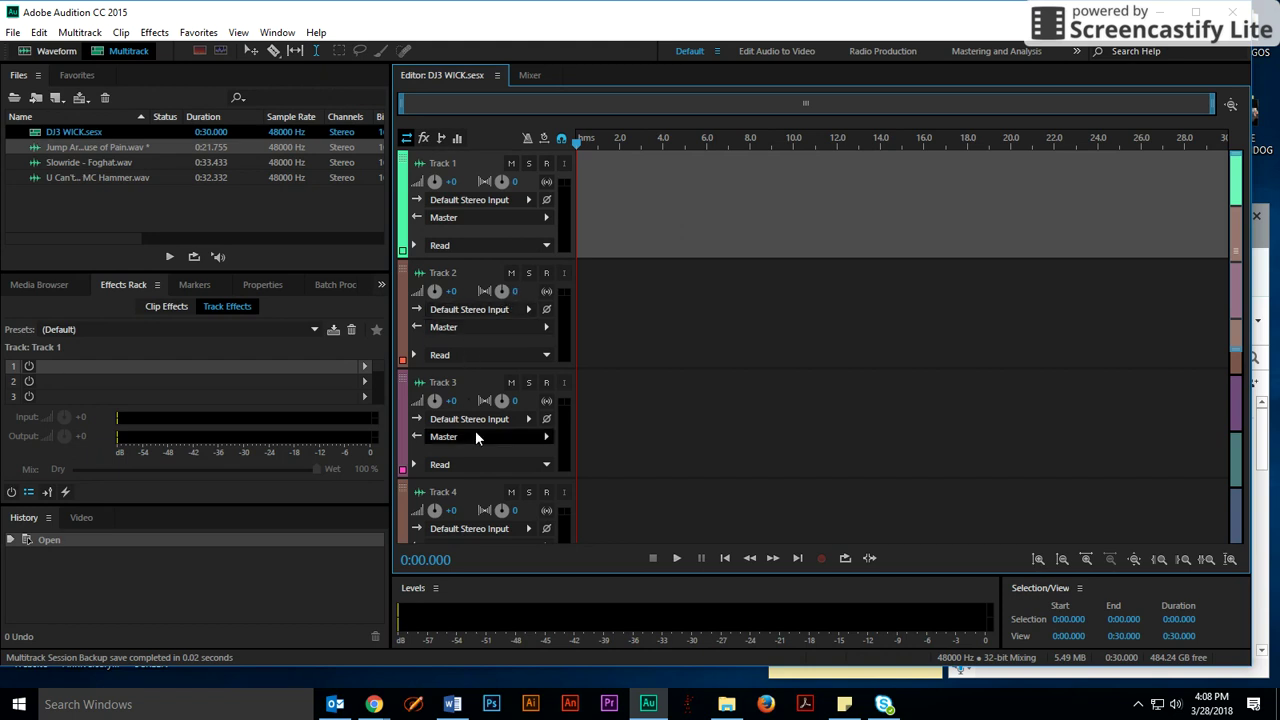
left_click(424, 140)
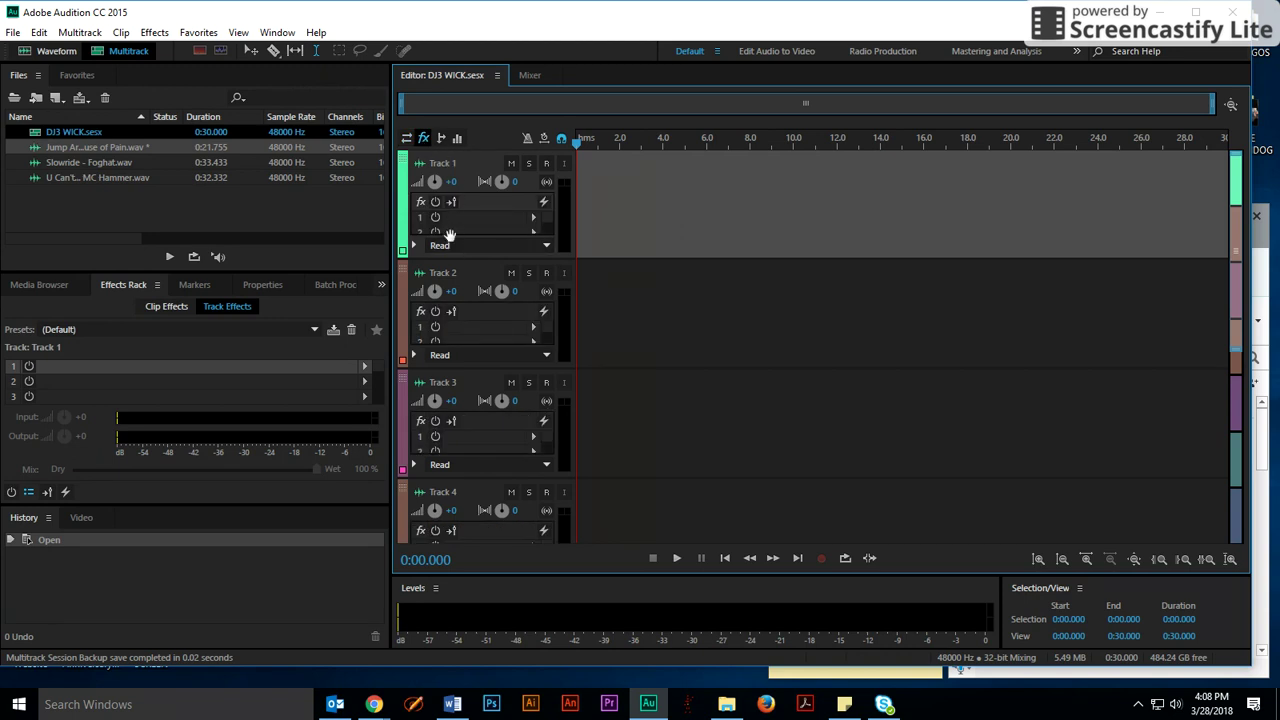
mouse_move(475, 257)
left_mouse_down()
mouse_move(487, 293)
mouse_move(489, 271)
left_mouse_up()
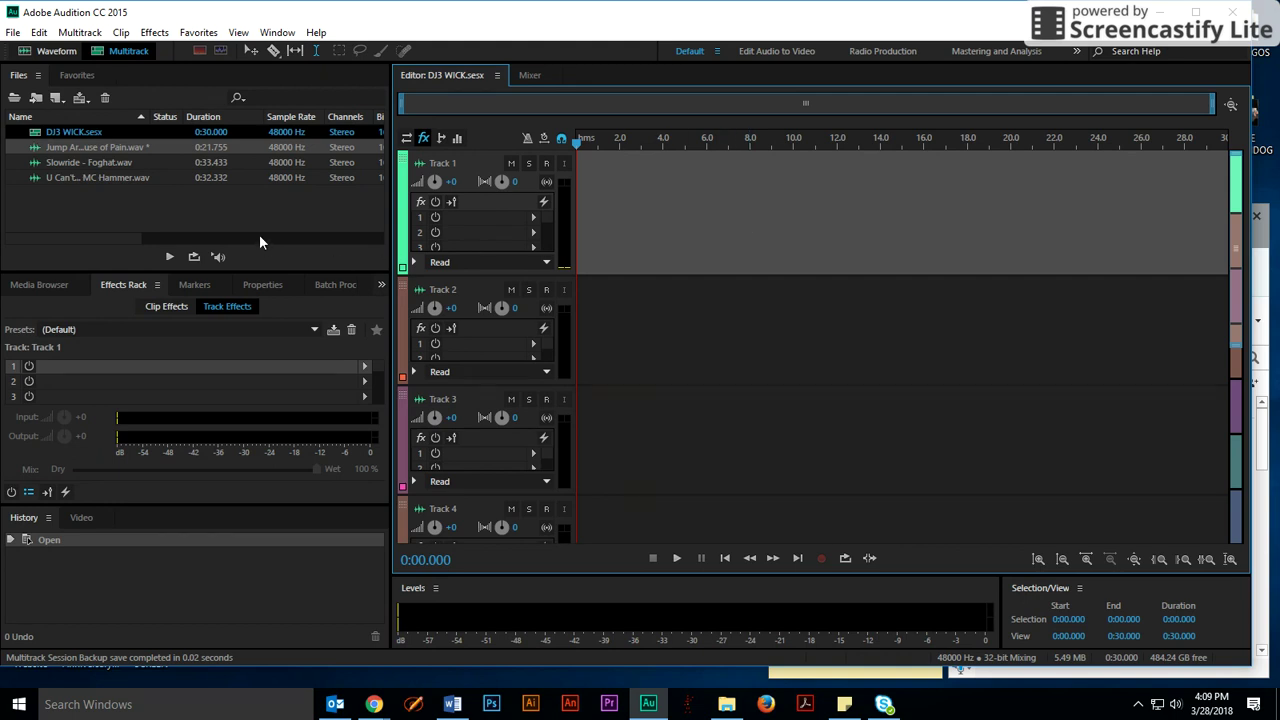
Place Jump Around on Track 1, Slowride on Track 2 and U Can't Touch This on Track 3
left_click_drag(87, 150, 563, 186)
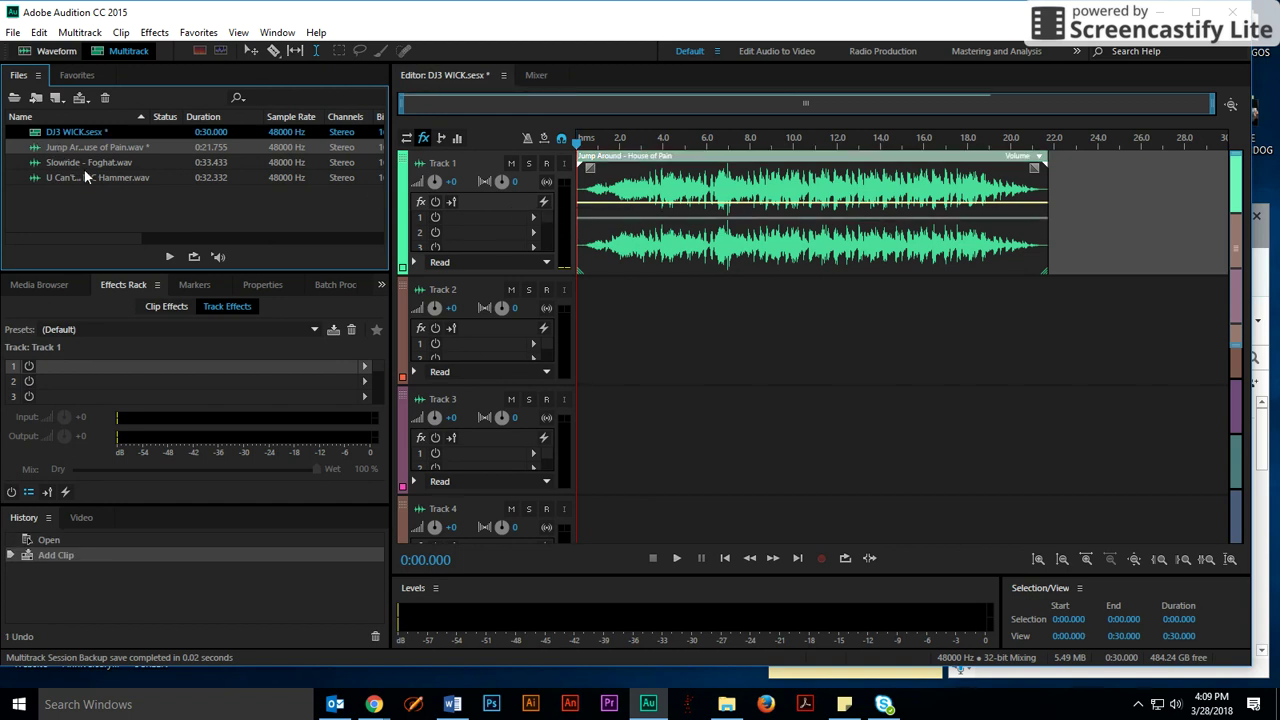
left_click_drag(82, 161, 987, 338)
left_click_drag(67, 175, 1206, 423)
Zoom out to about 1:05, move U Can't Touch This later on Track 3, and play the mix
left_click_drag(765, 103, 1215, 104)
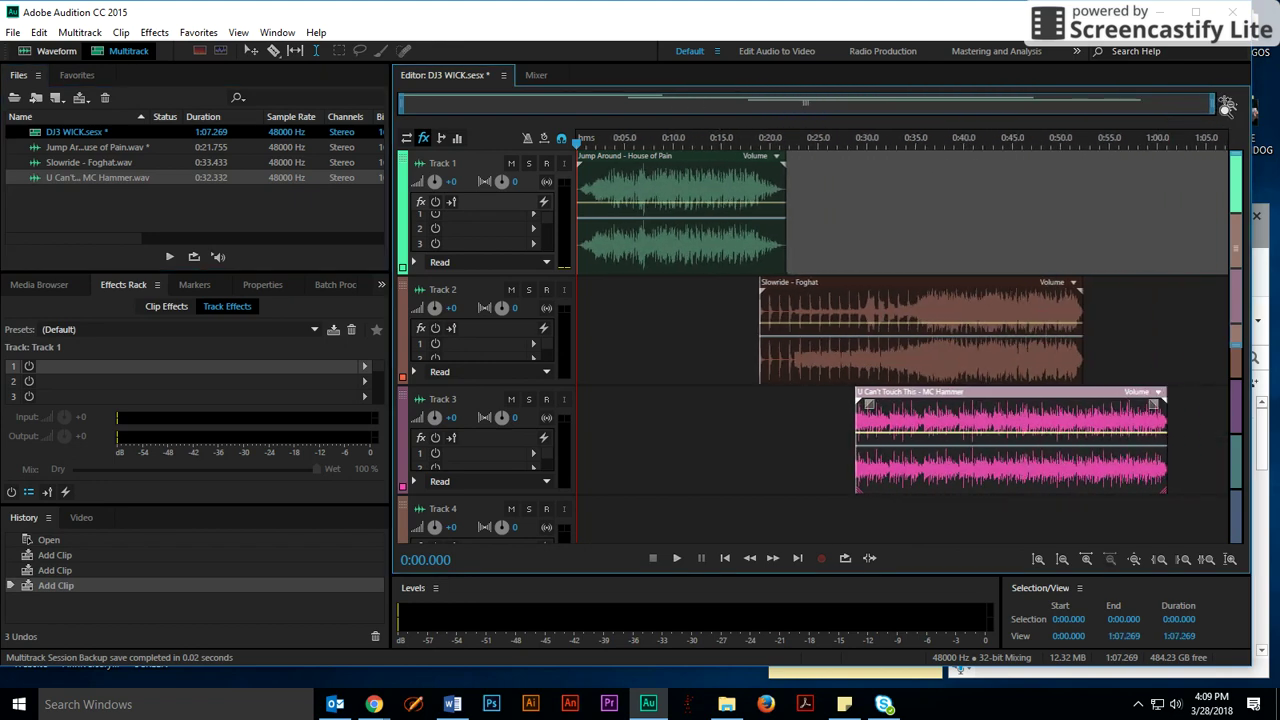
left_click(915, 400)
left_click_drag(913, 396, 1122, 398)
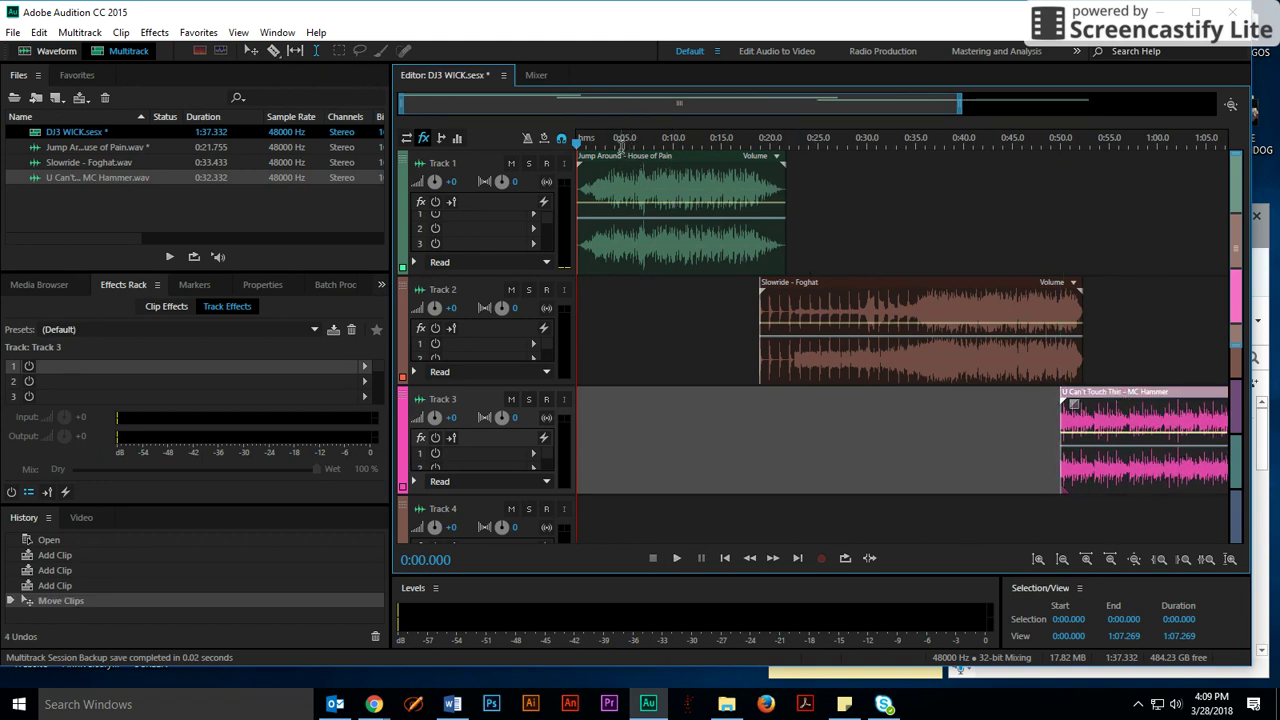
key("space")
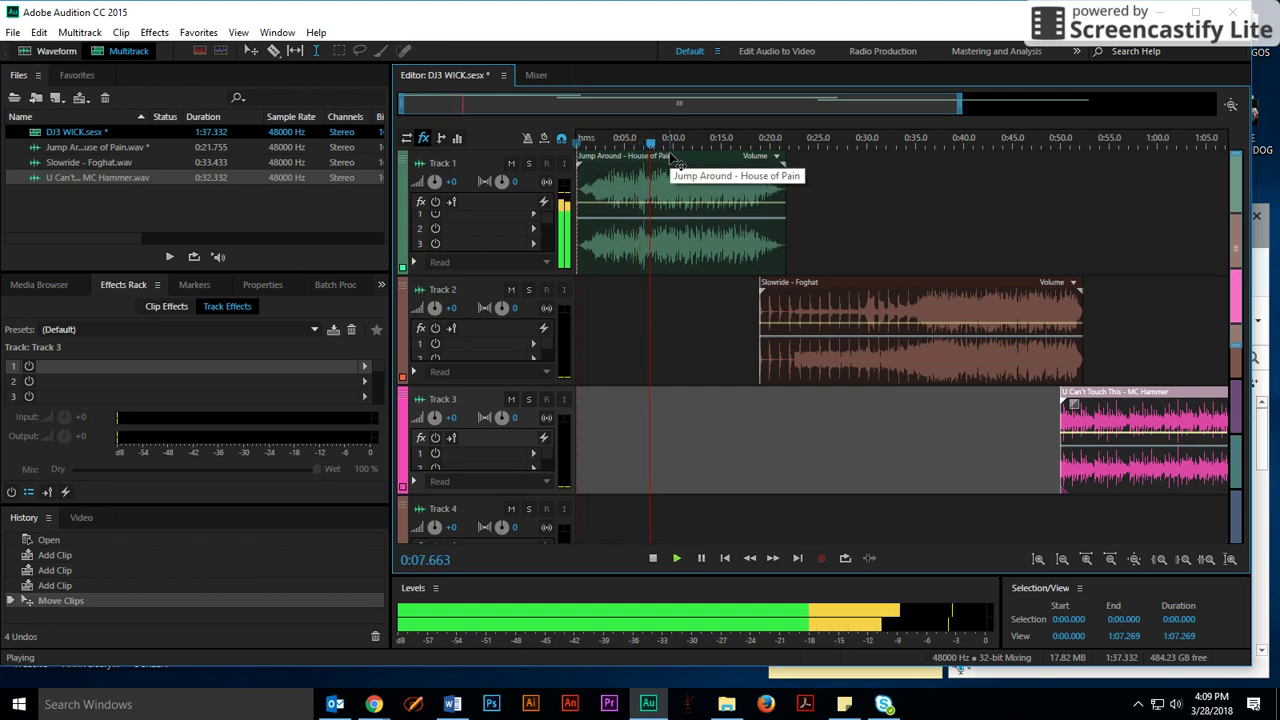
key("space")
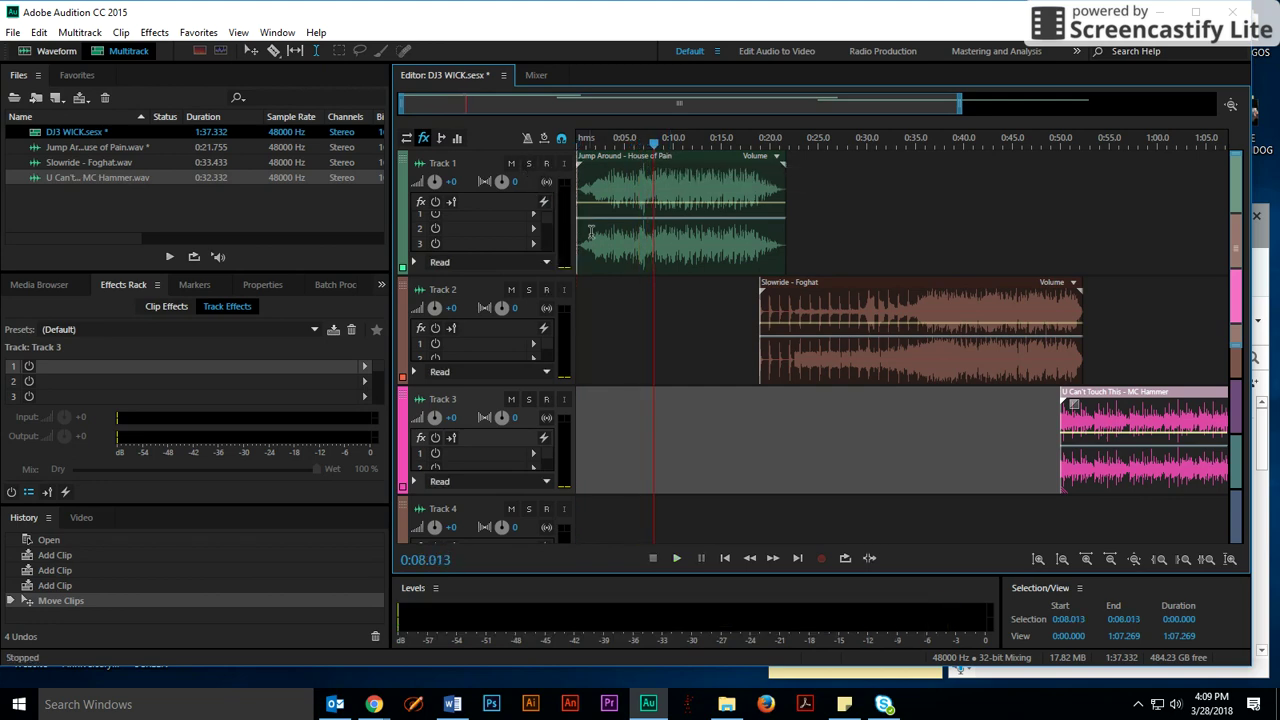
Give Slowride a fade-in and fade-out on Track 2, and U Can't Touch This a fade-in on Track 3
left_click(837, 297)
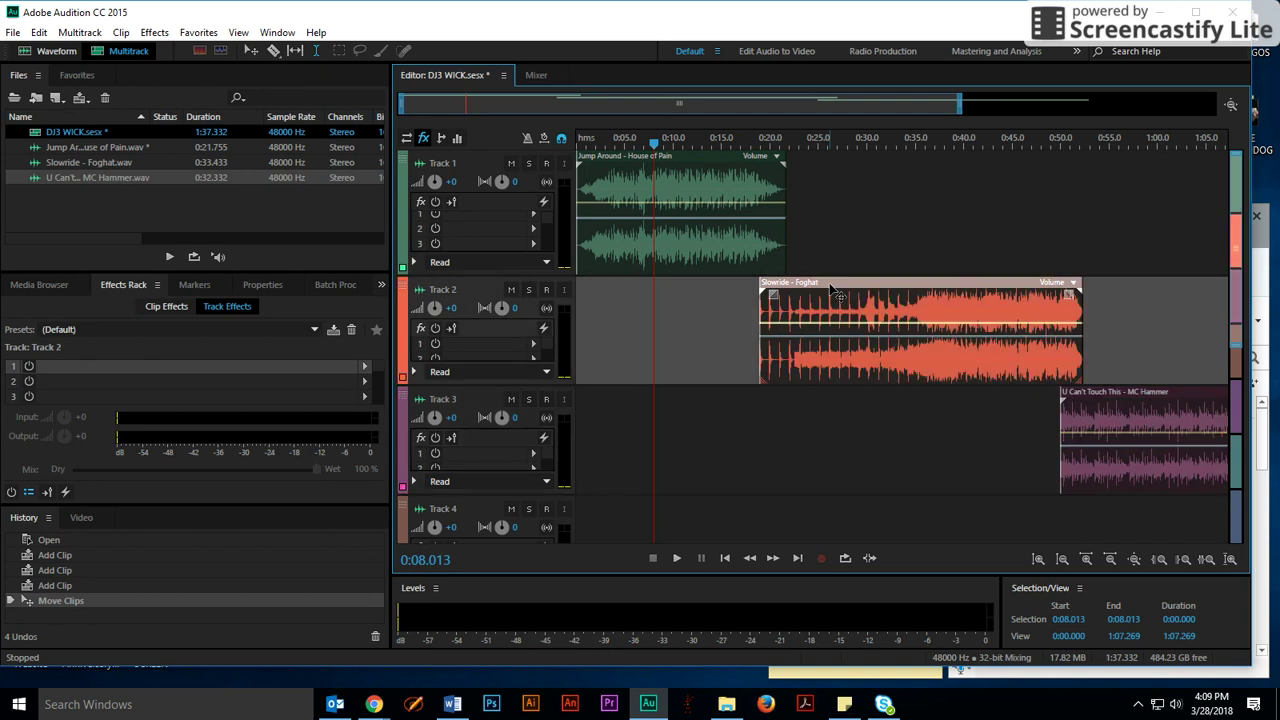
left_click_drag(773, 293, 803, 294)
left_click_drag(1068, 296, 1058, 302)
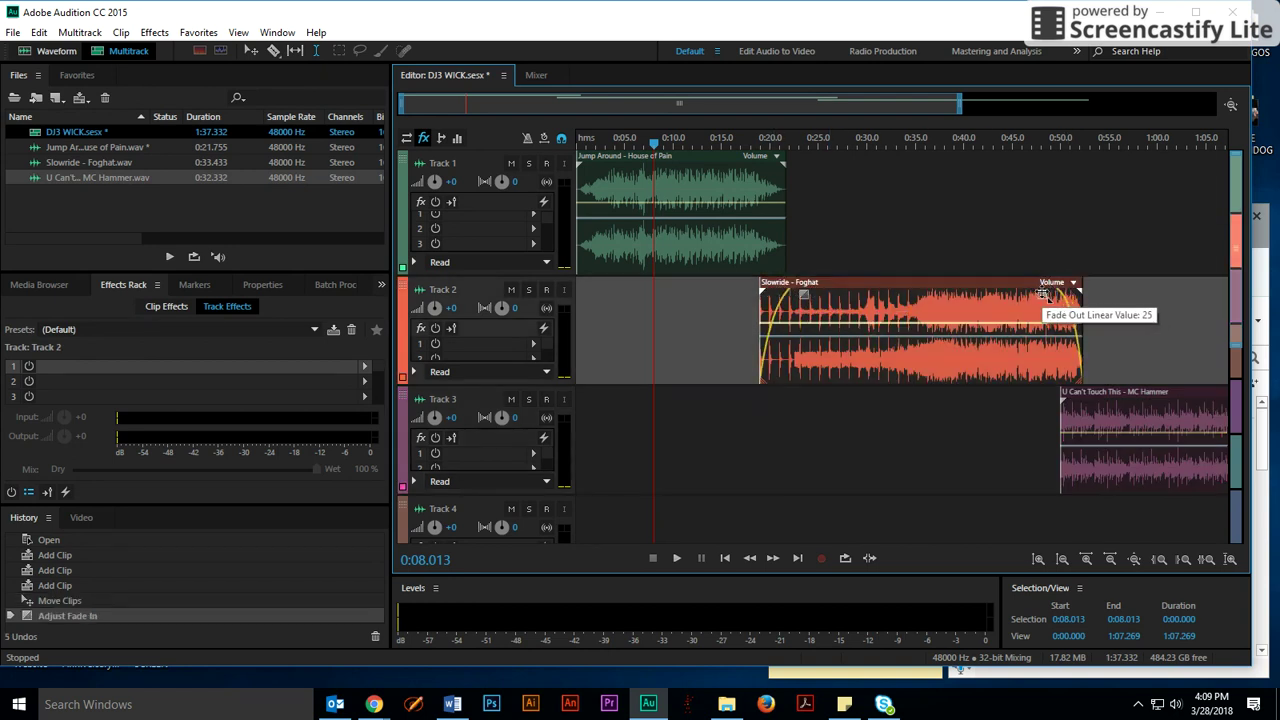
left_click(1104, 440)
left_click_drag(1070, 403, 1118, 405)
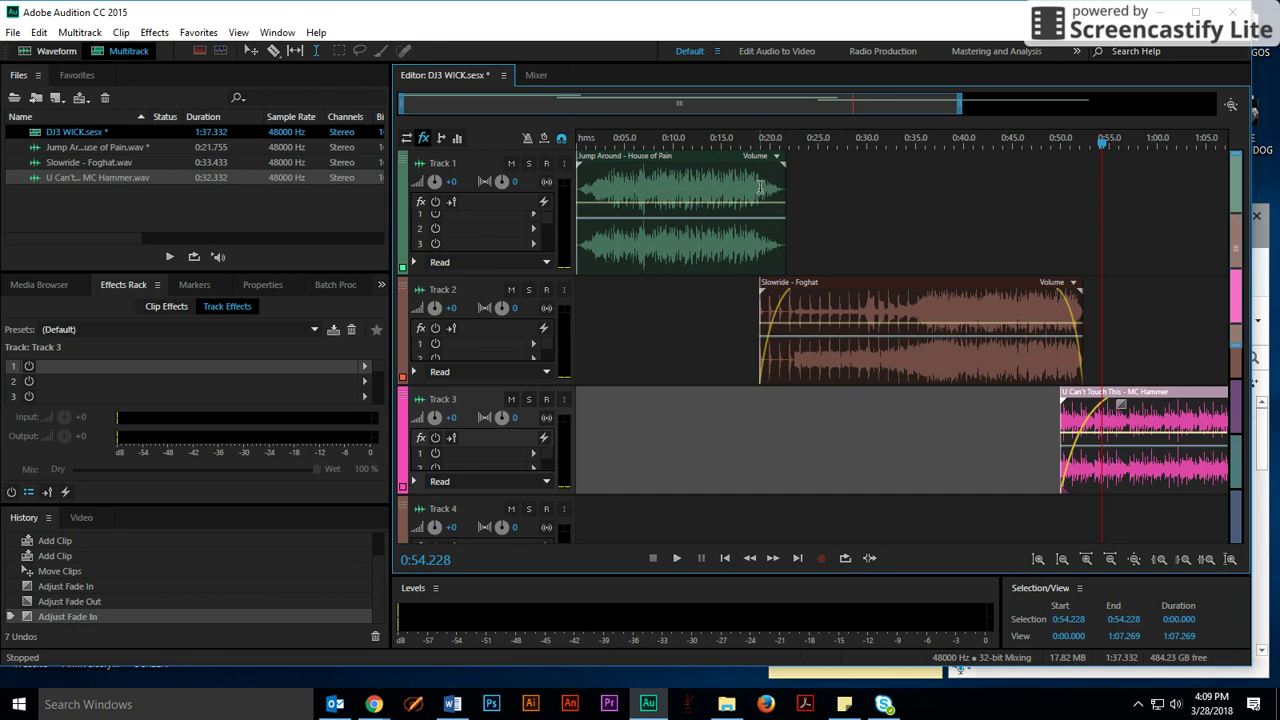
Import HTP CAN'T TOUCH THIS, HTP JUMP AROUND and HTP SLOWRIDE through File > Import > File
left_click(12, 33)
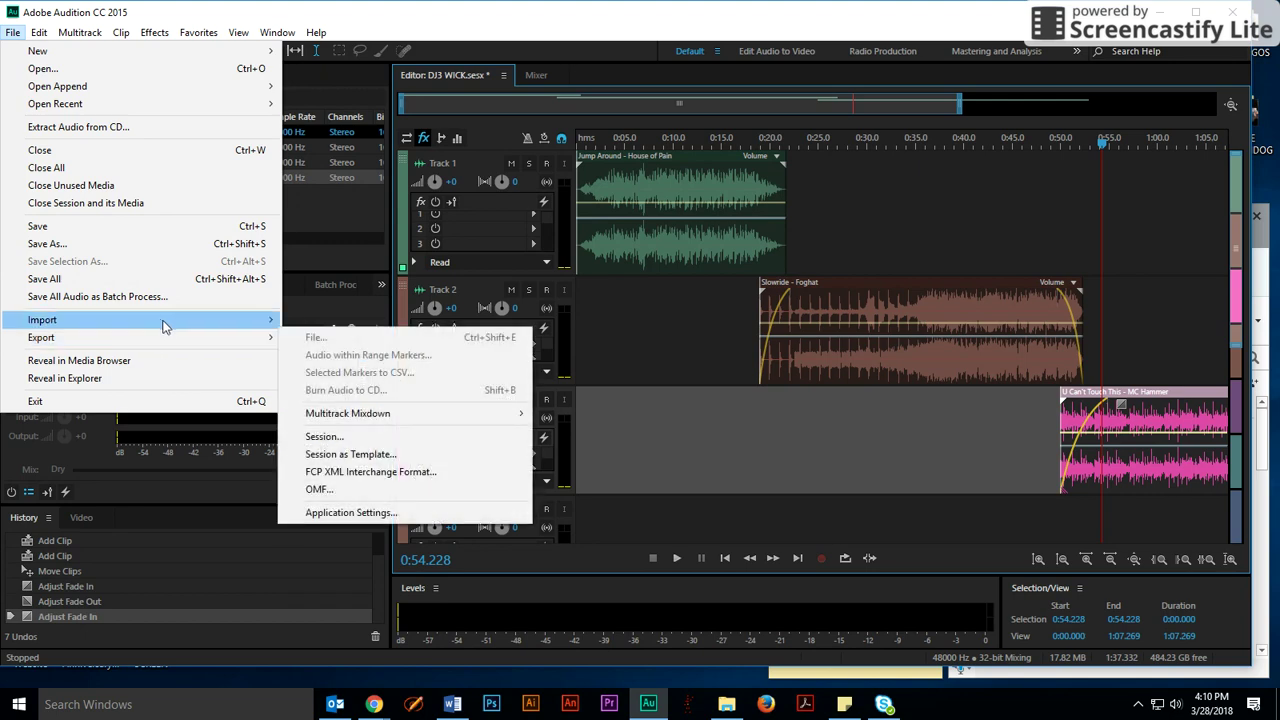
mouse_move(177, 321)
left_click(315, 320)
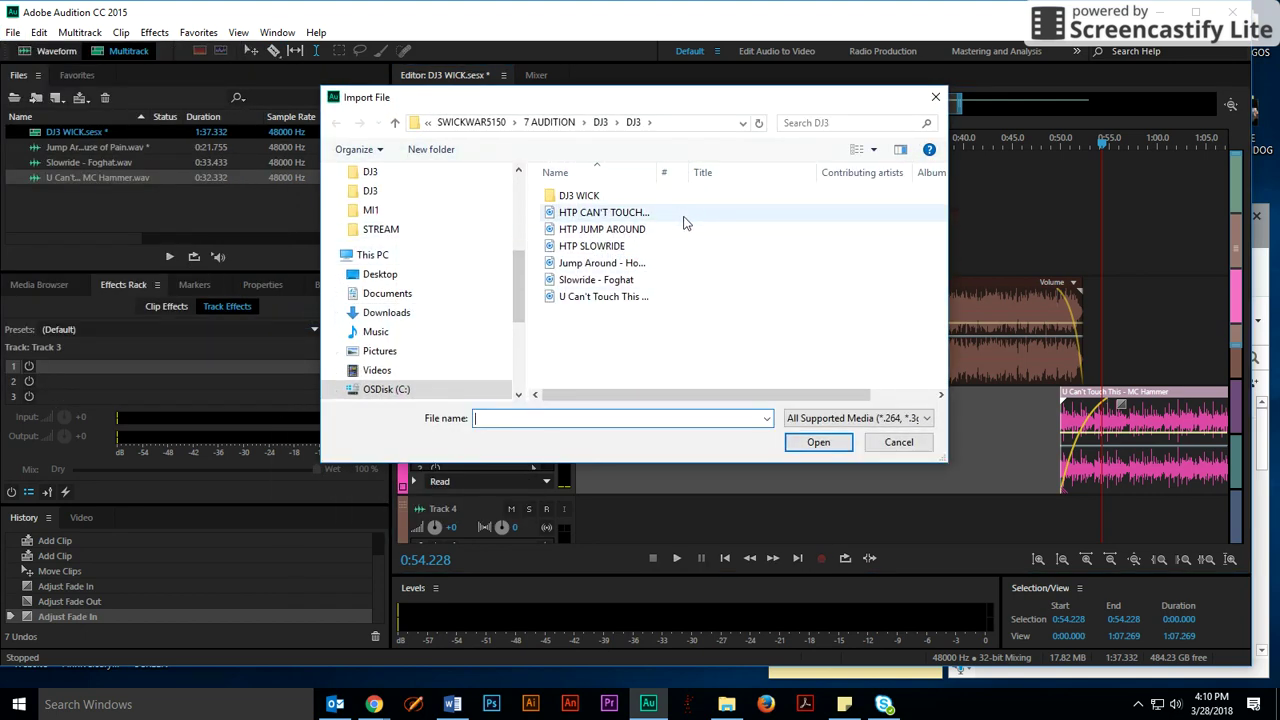
left_click_drag(684, 222, 650, 260)
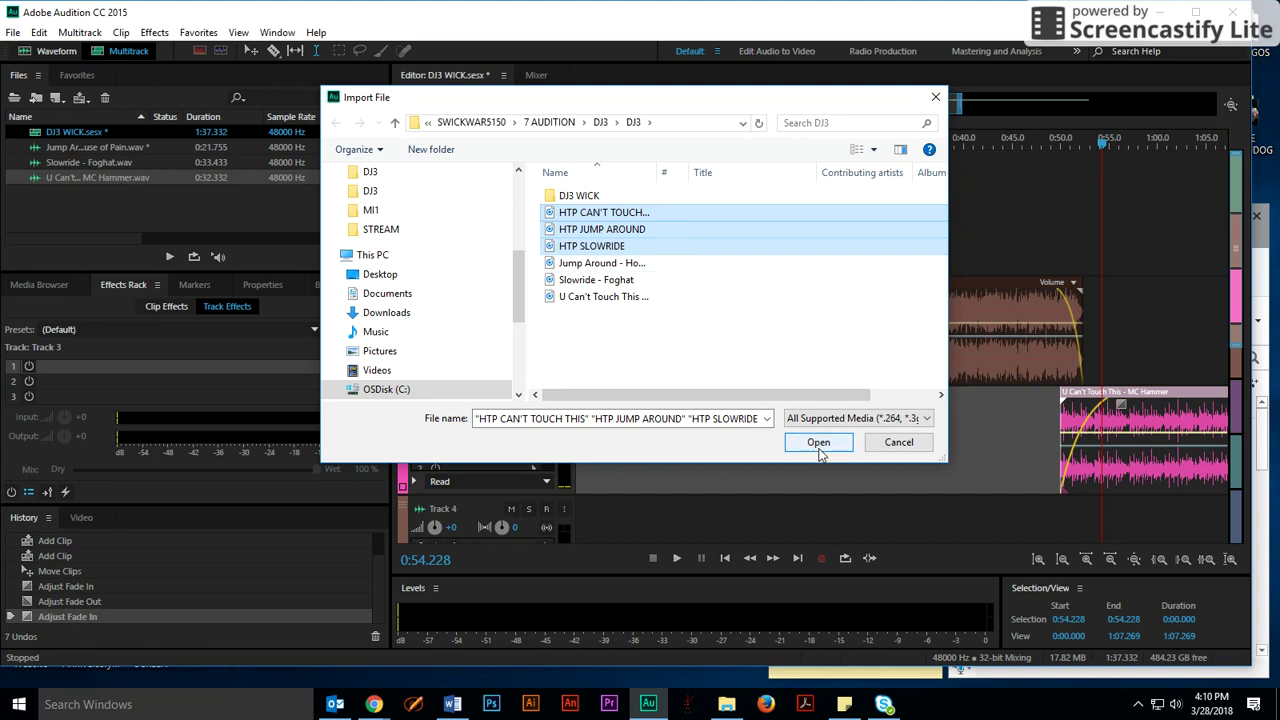
left_click(818, 447)
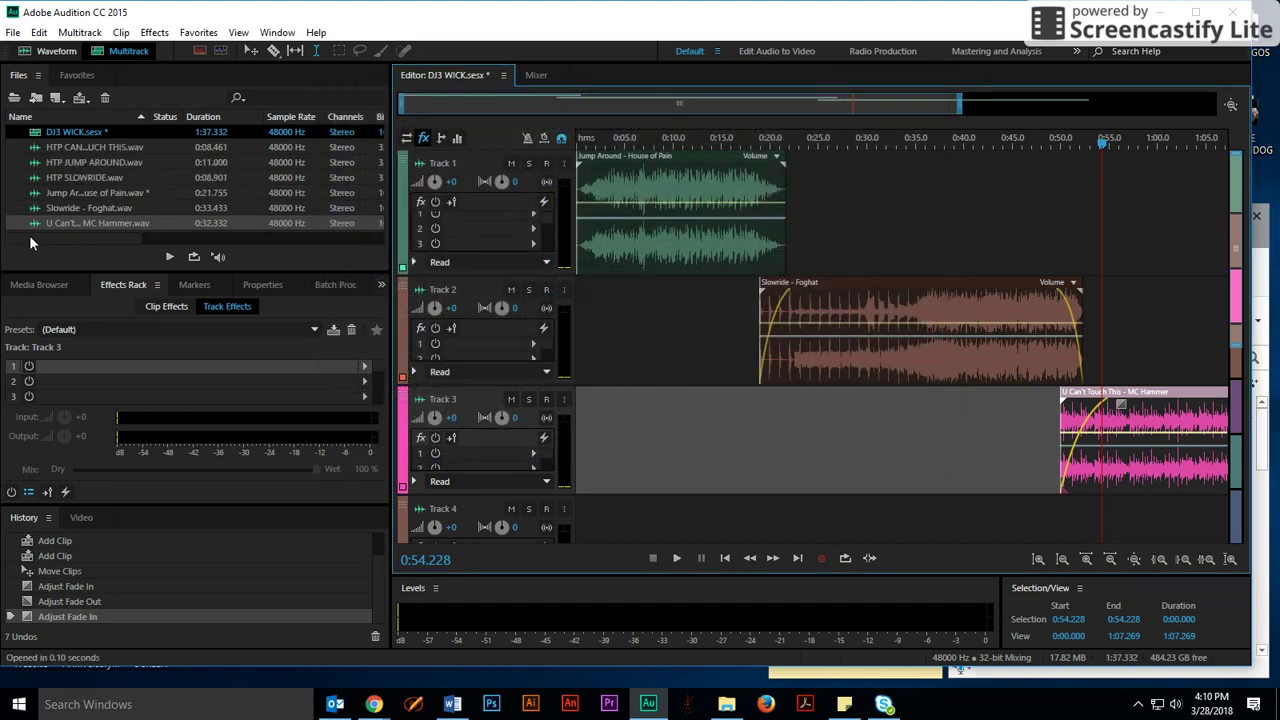
Preview HTP JUMP AROUND.wav in waveform view to 0:10.662, then return to the DJ3 WICK session
left_click(65, 162)
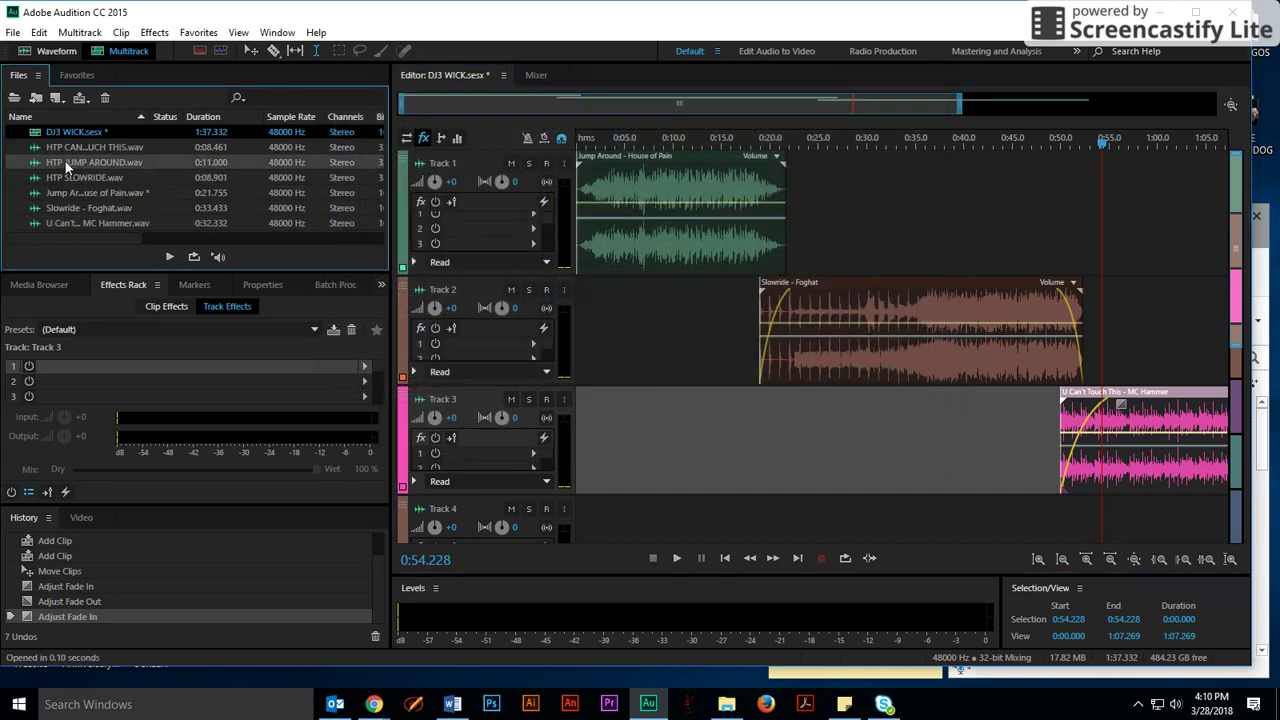
double_click(64, 161)
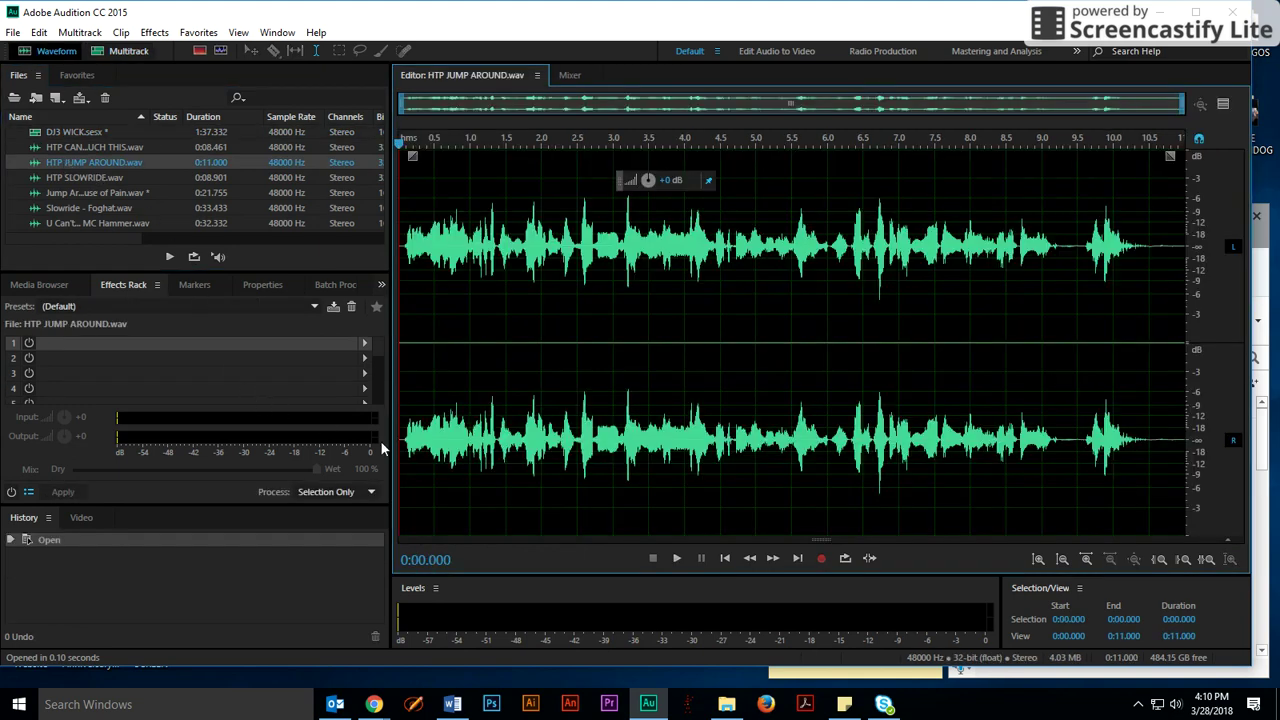
left_click(677, 562)
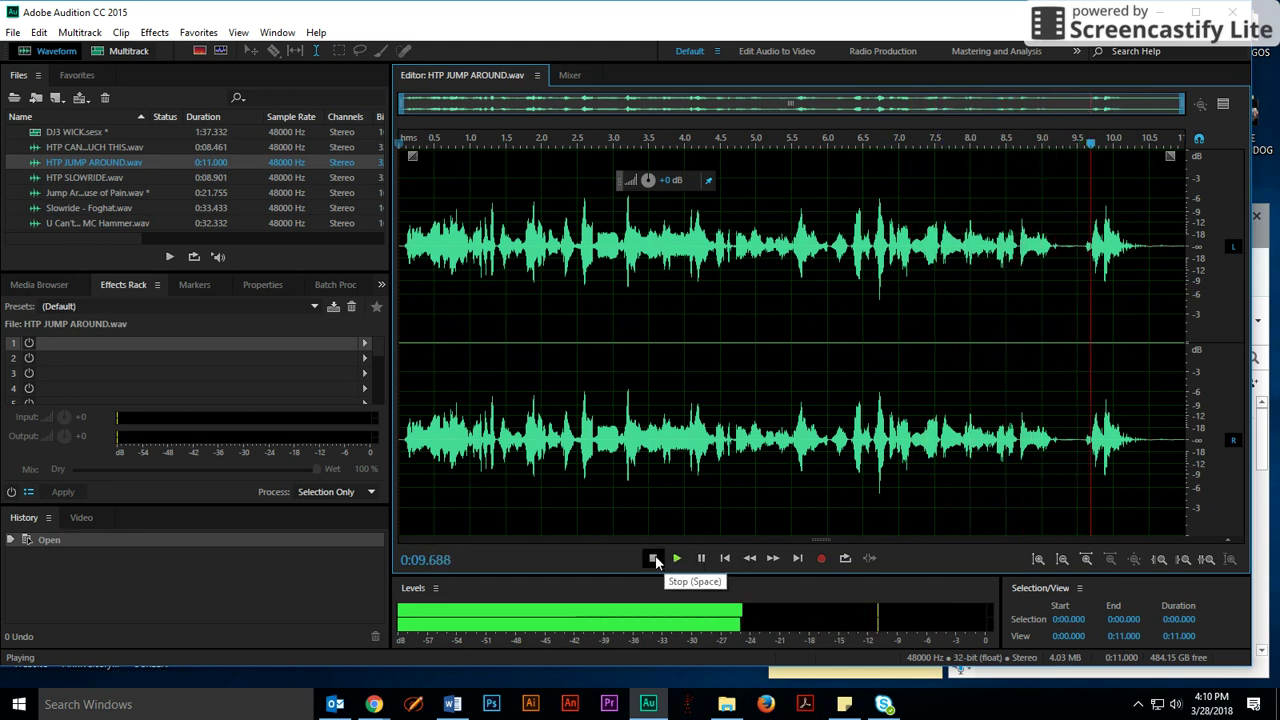
left_click(653, 559)
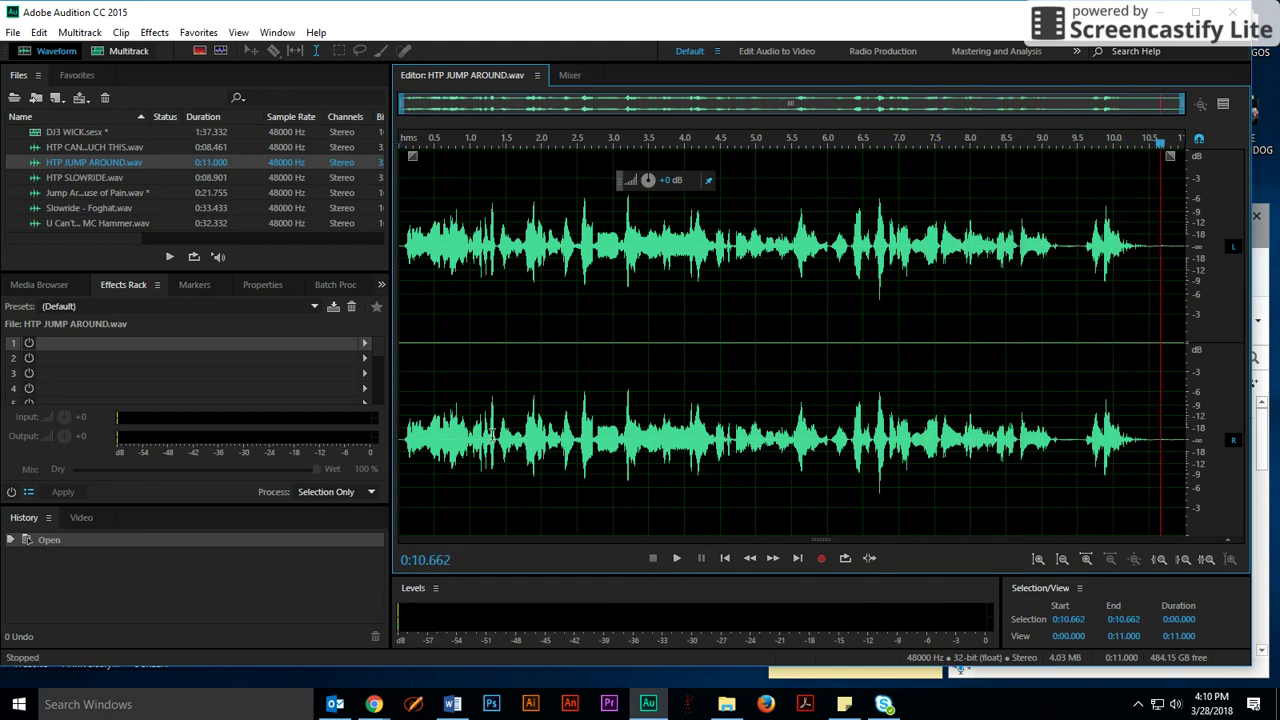
double_click(66, 132)
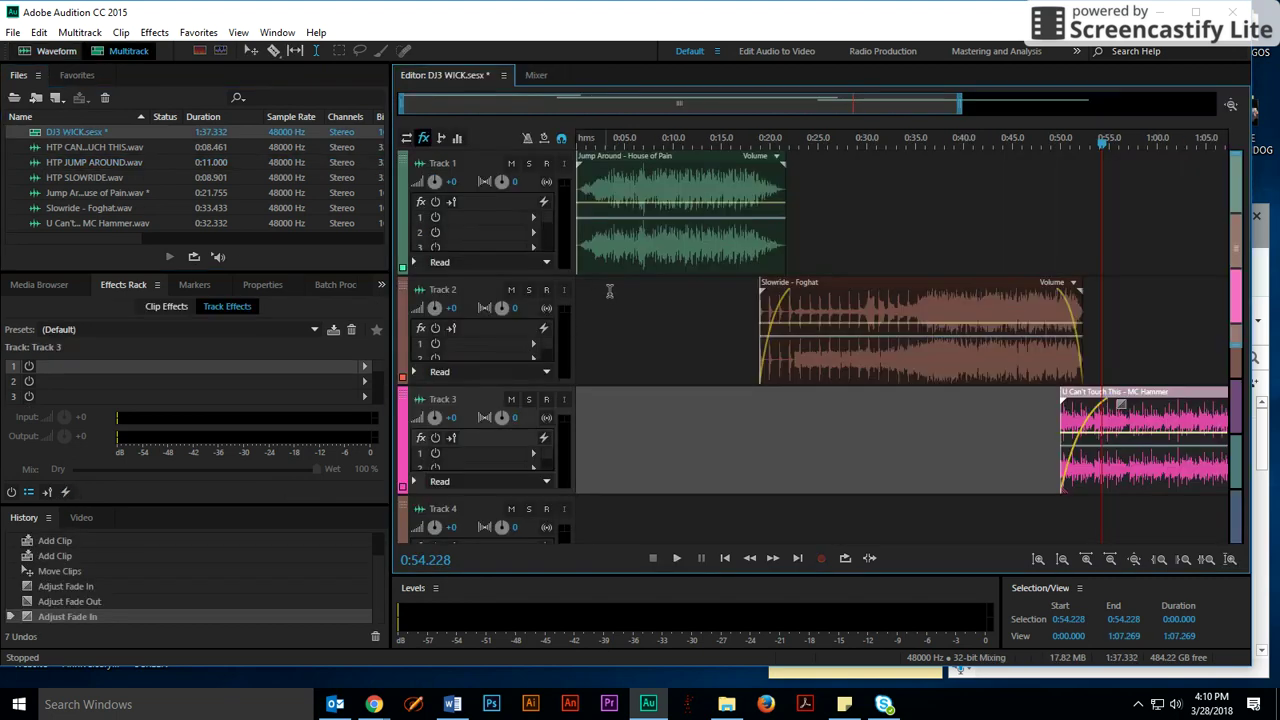
Shift Jump Around later on Track 1 and place the HTP JUMP AROUND intro at Track 2's start
left_click_drag(680, 168, 726, 164)
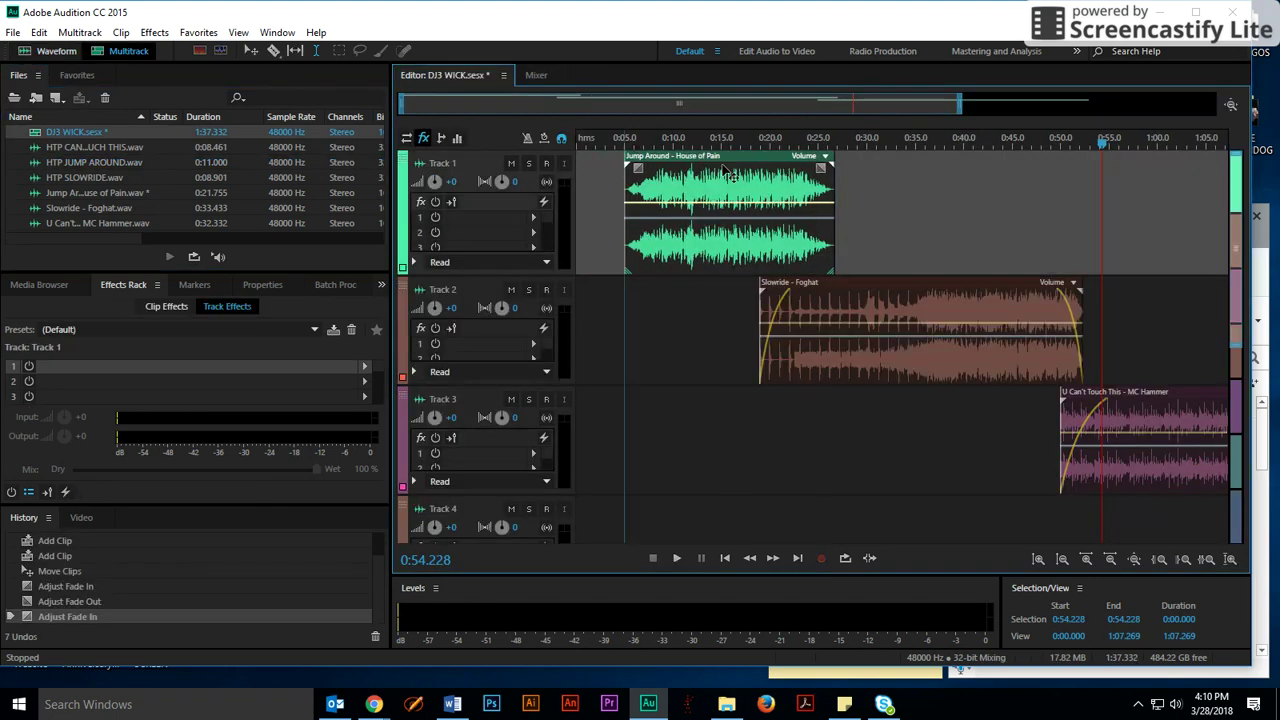
left_click(71, 161)
left_click_drag(65, 160, 620, 291)
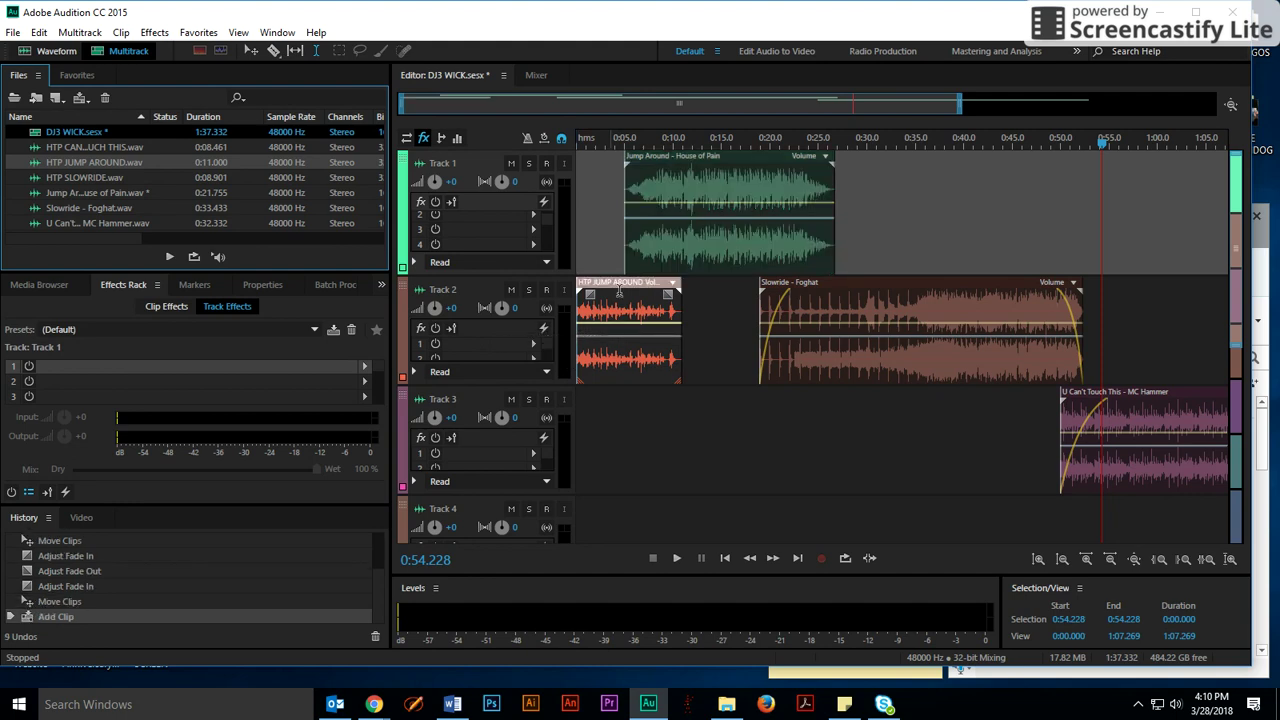
left_click_drag(688, 165, 738, 179)
Play the mix from the beginning and raise Track 2's volume to +10.8 for the intro
left_click(620, 148)
key("space")
key("Home")
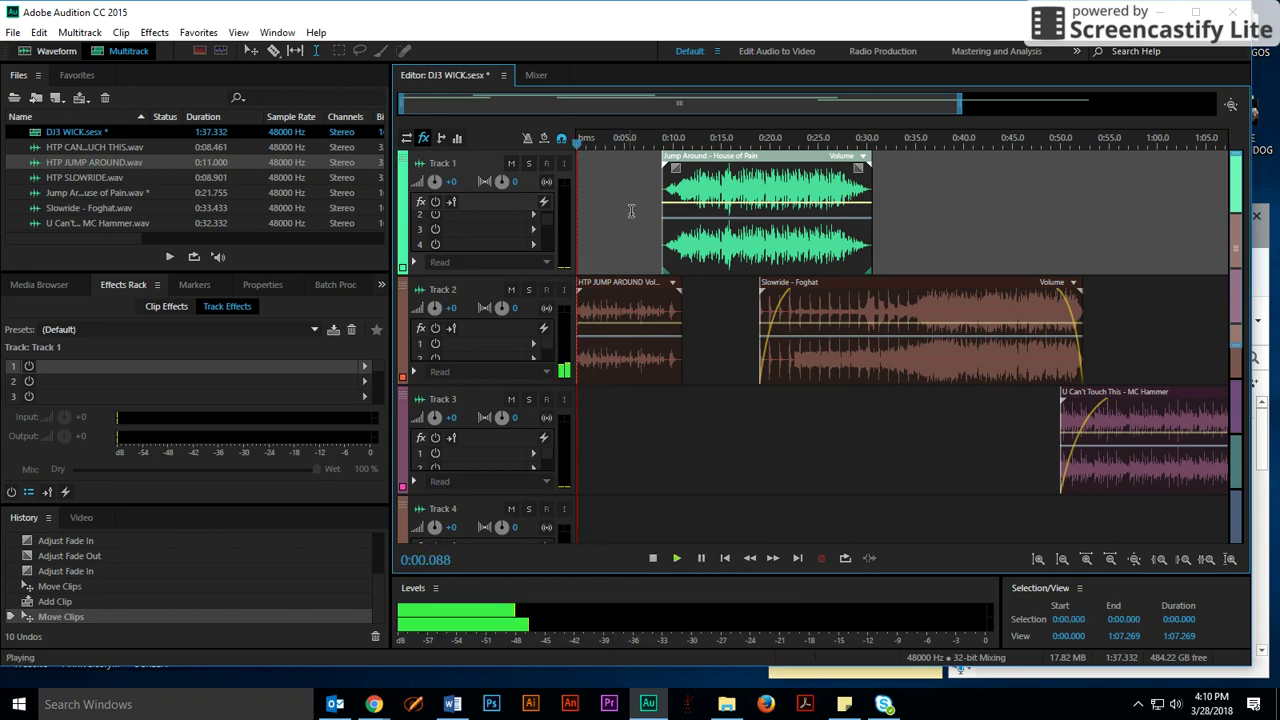
left_click(451, 311)
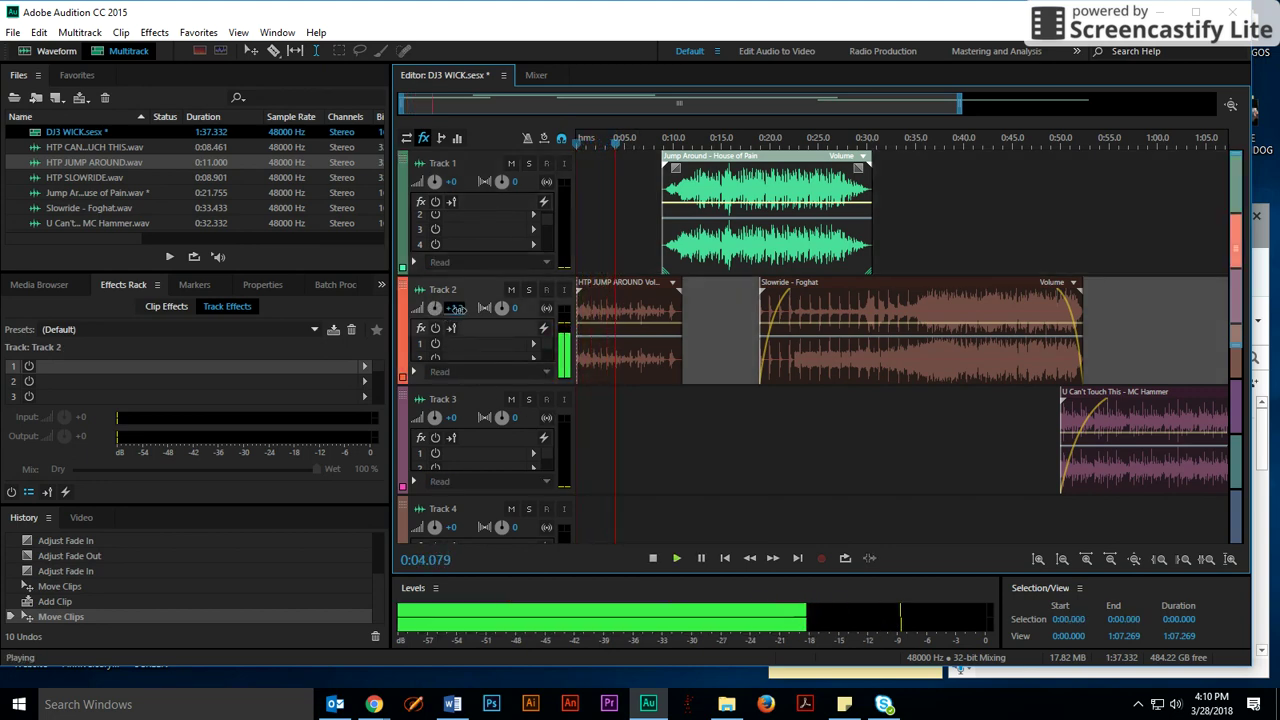
left_click_drag(451, 311, 496, 322)
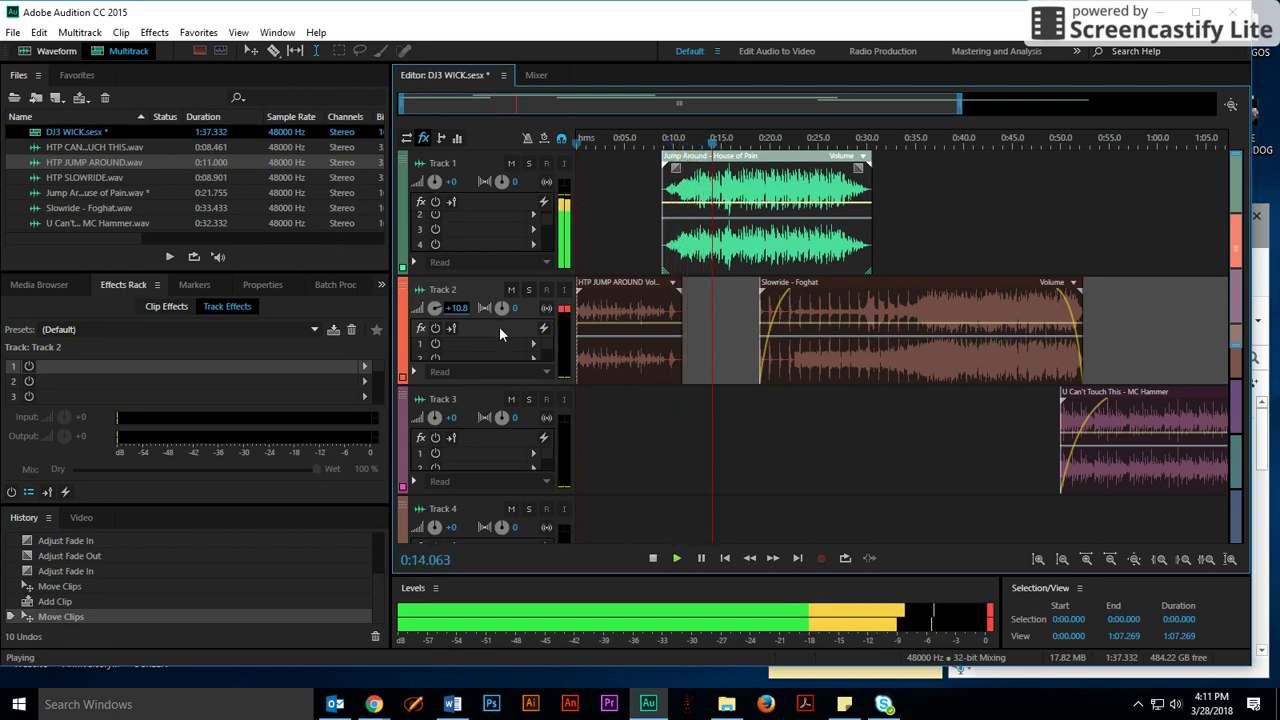
key("space")
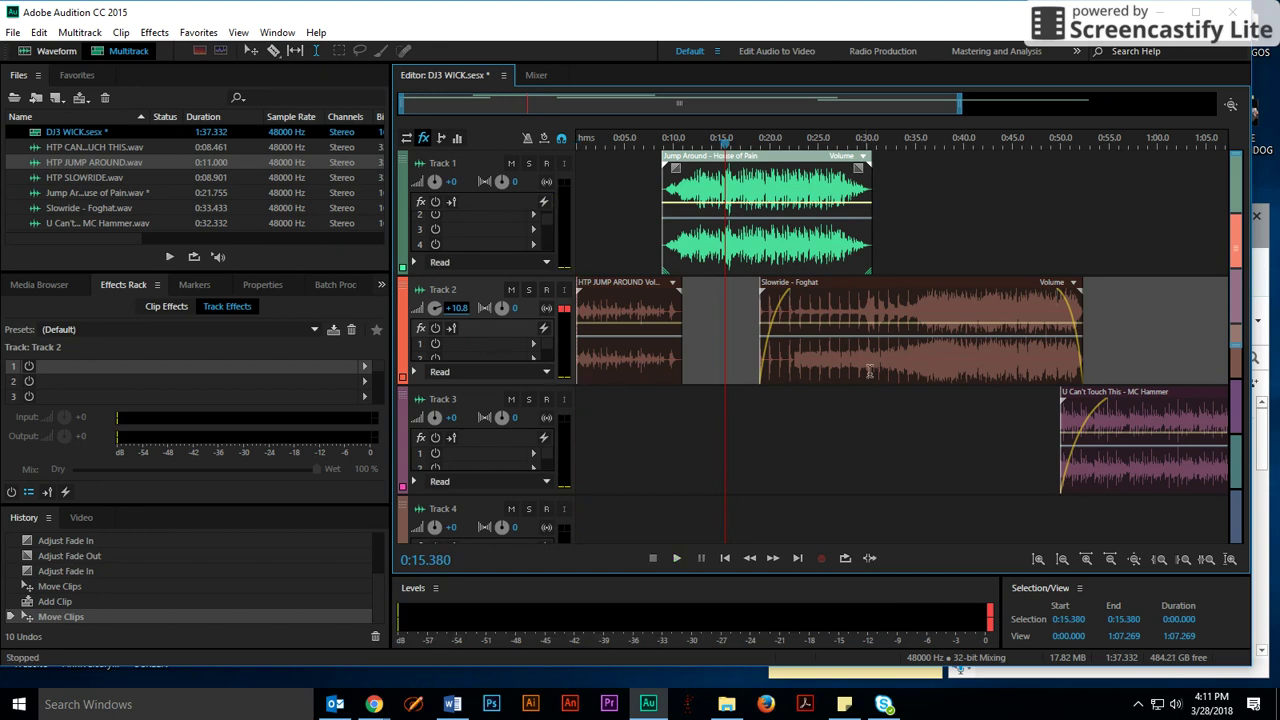
Move Slowride later and down to Track 3, and move U Can't Touch This to Track 4
left_click_drag(855, 286, 913, 288)
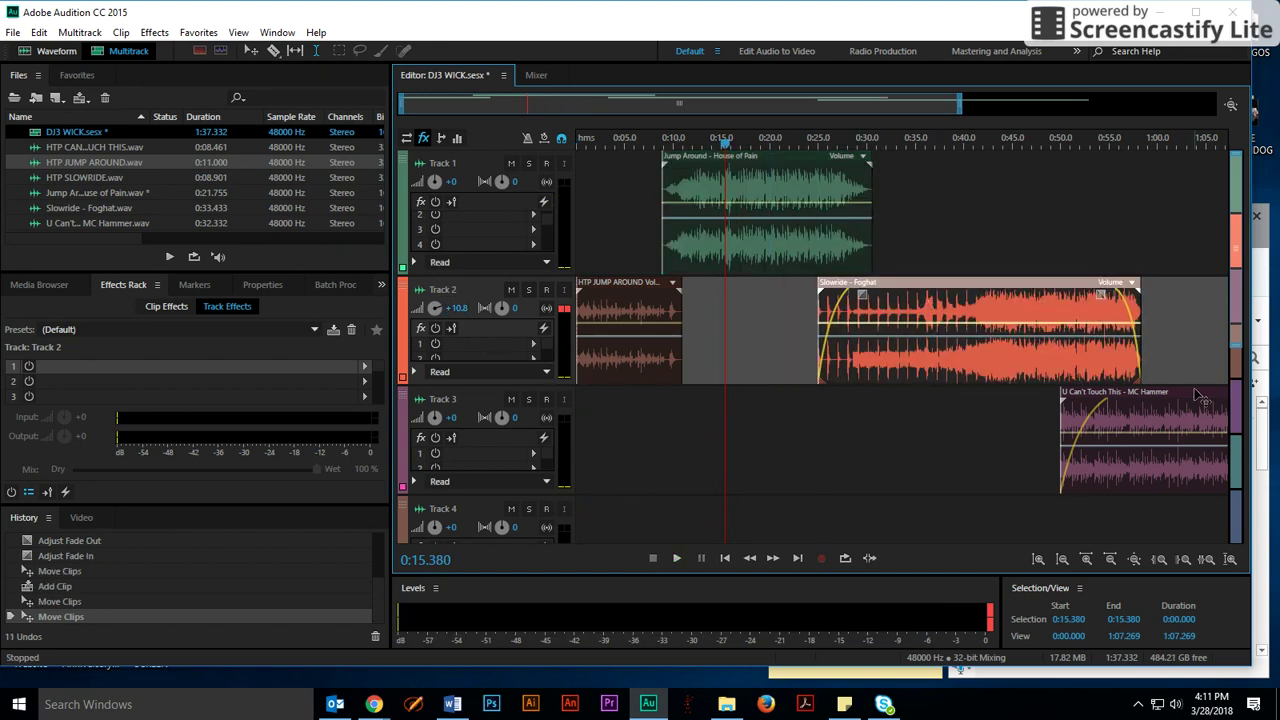
left_click_drag(1202, 398, 1201, 527)
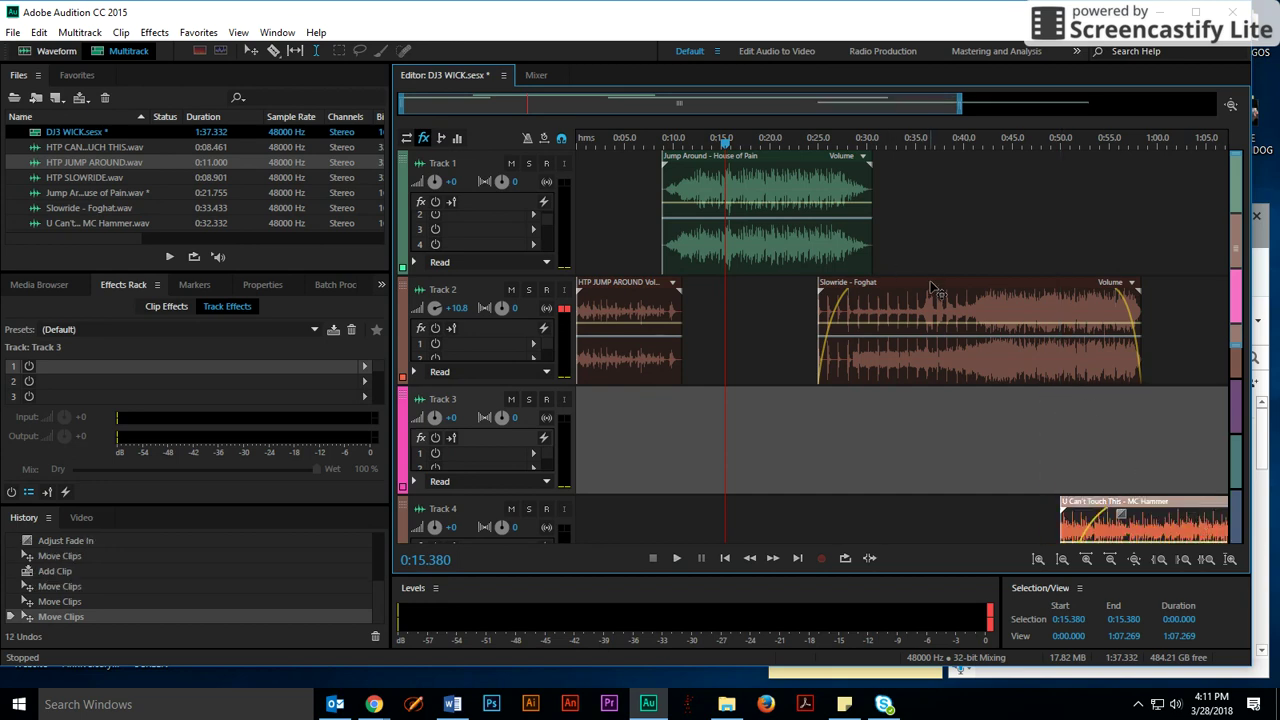
left_click_drag(933, 289, 956, 458)
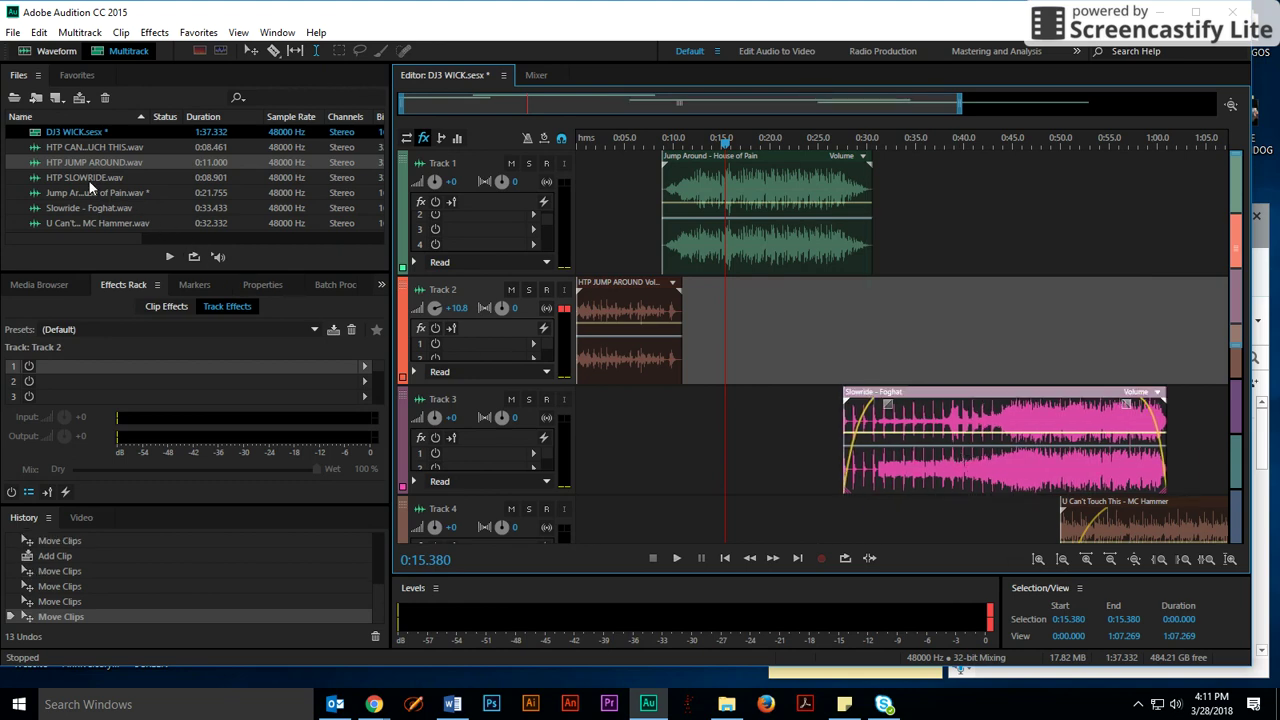
Place the HTP SLOWRIDE intro on Track 2 just before Slowride and preview the transition through 0:37
left_click_drag(89, 181, 819, 355)
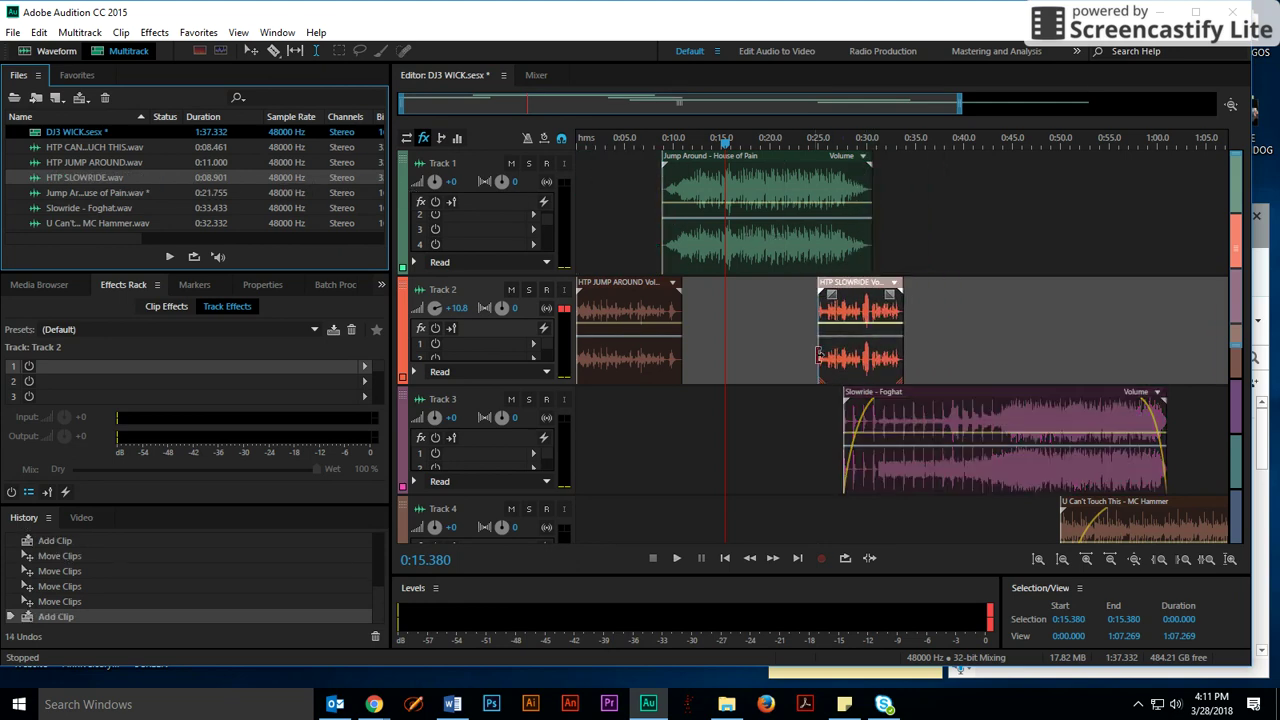
left_click(826, 140)
key("space")
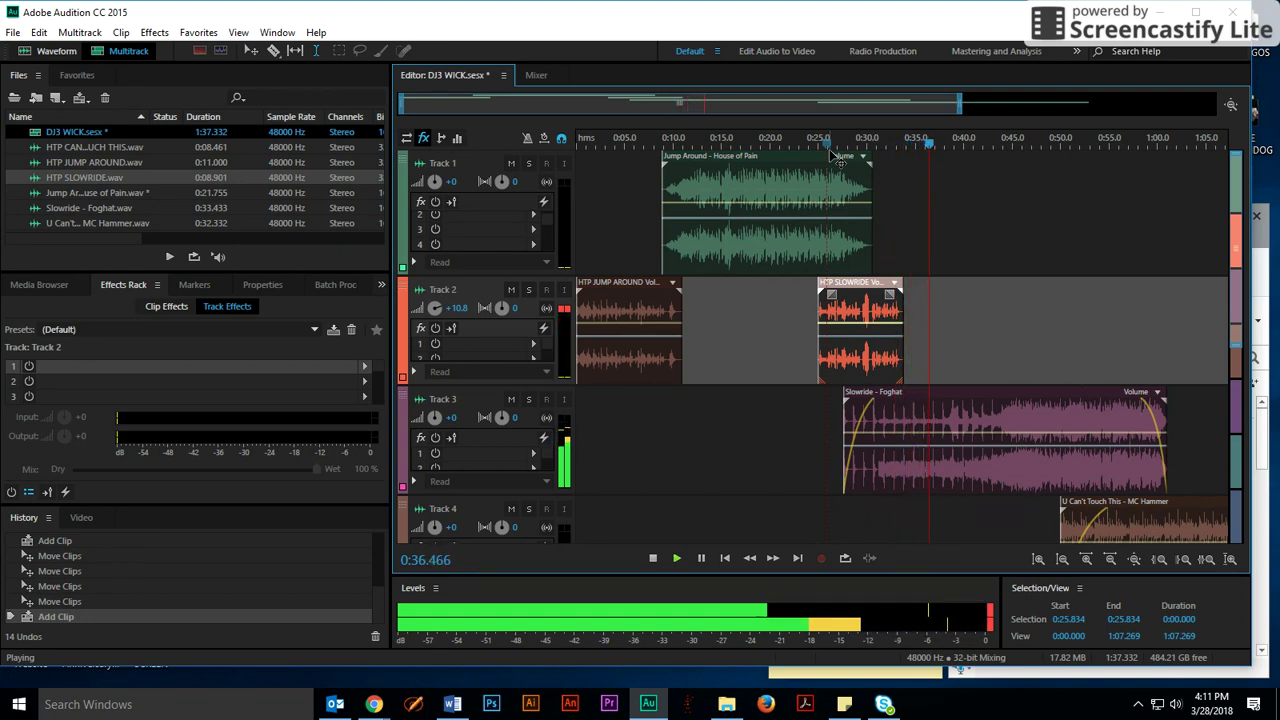
key("space")
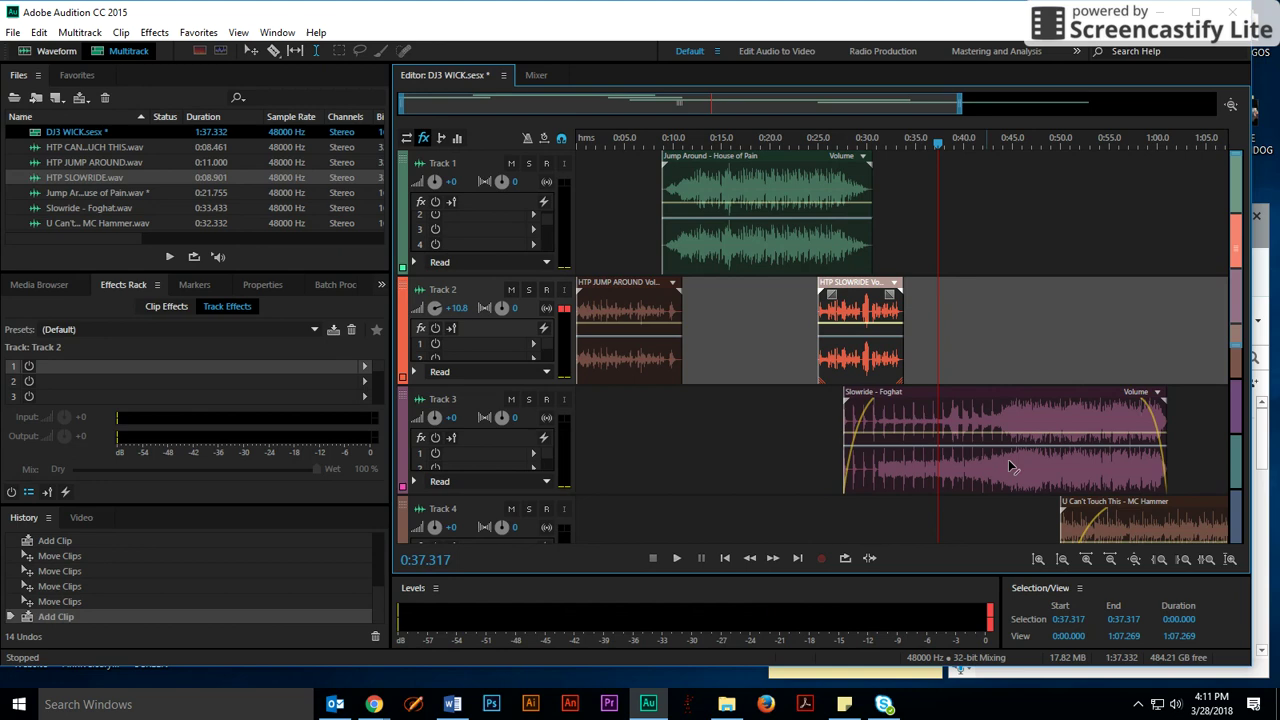